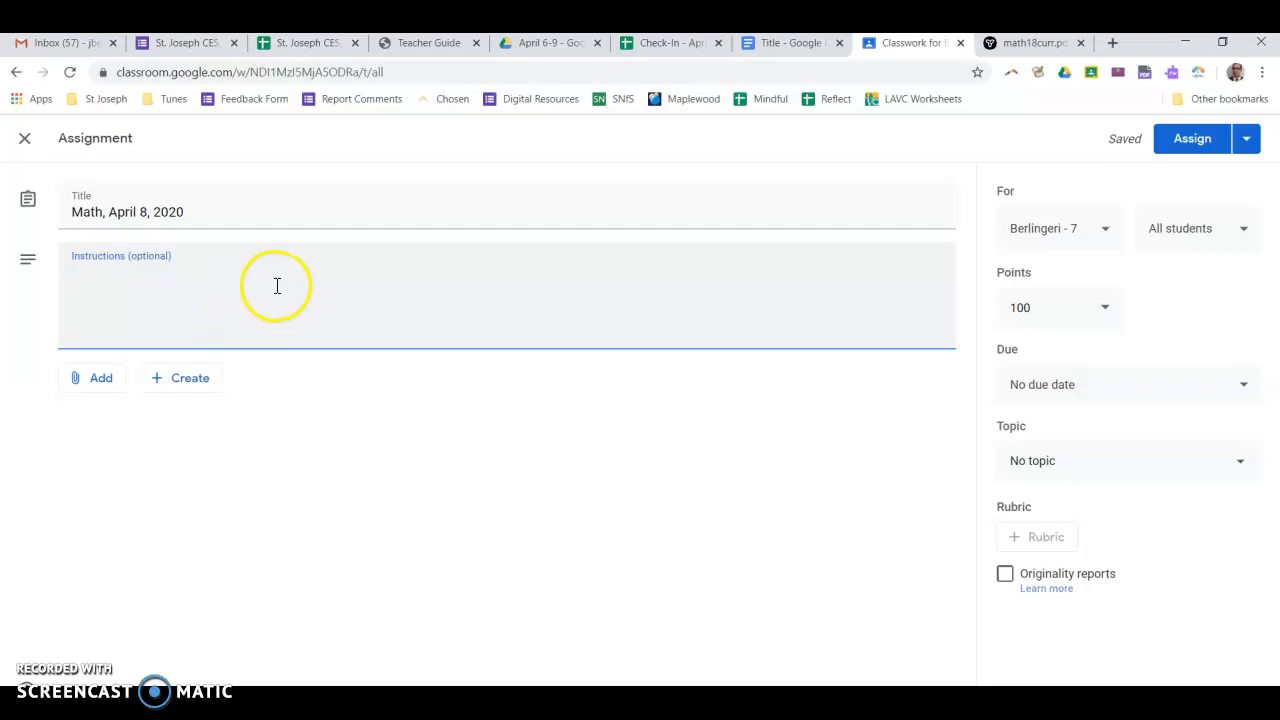
Attach the "Title" Google Doc from Google Drive to the Math, April 8, 2020 assignment
left_click(104, 385)
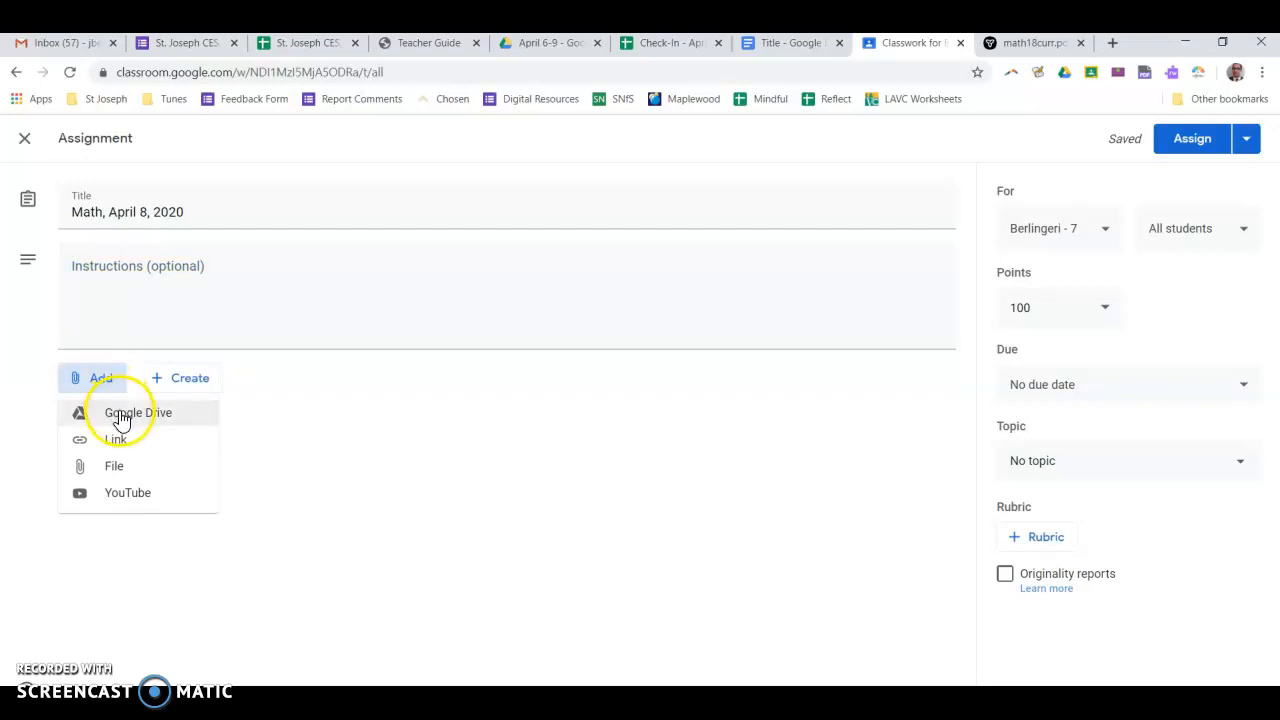
left_click(120, 415)
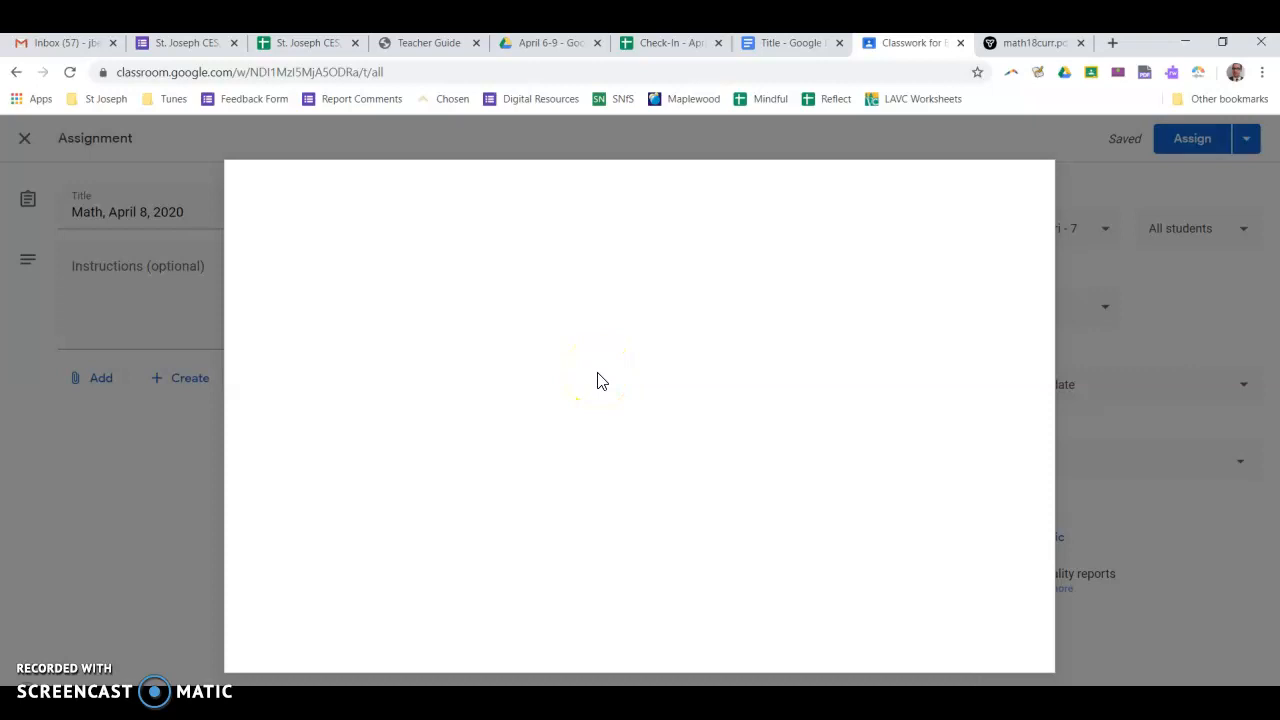
left_click(543, 380)
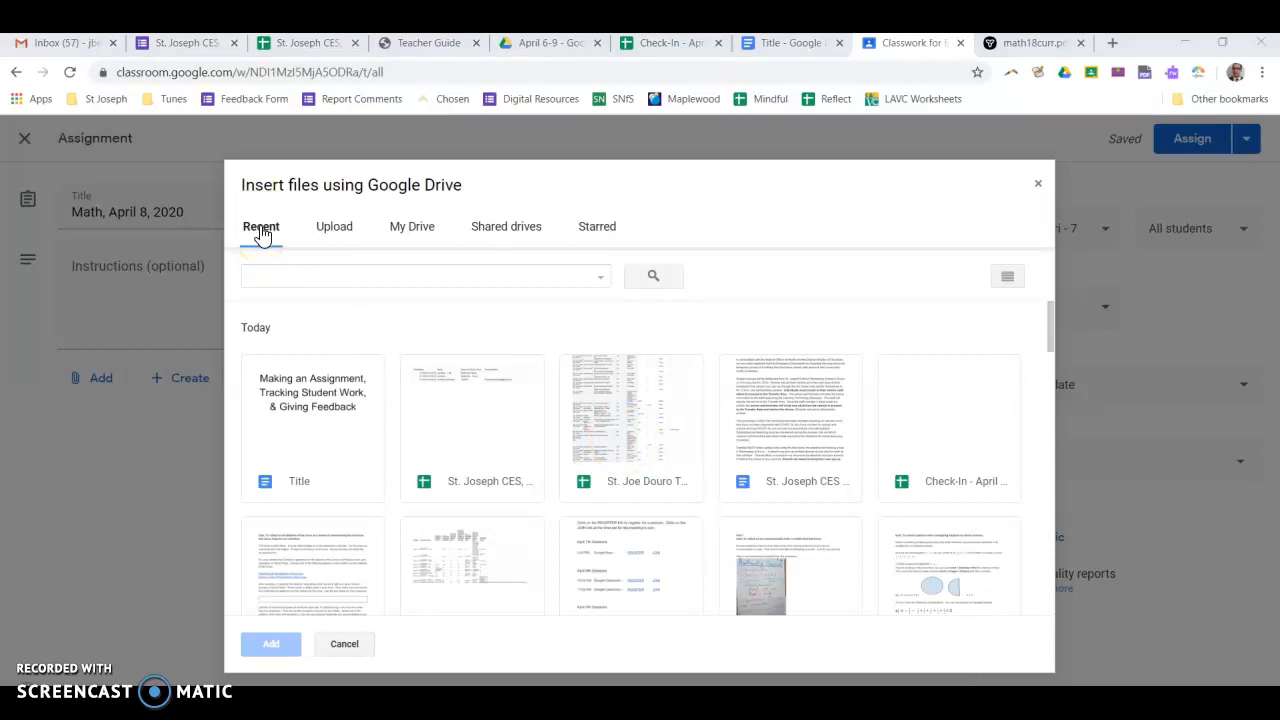
double_click(314, 433)
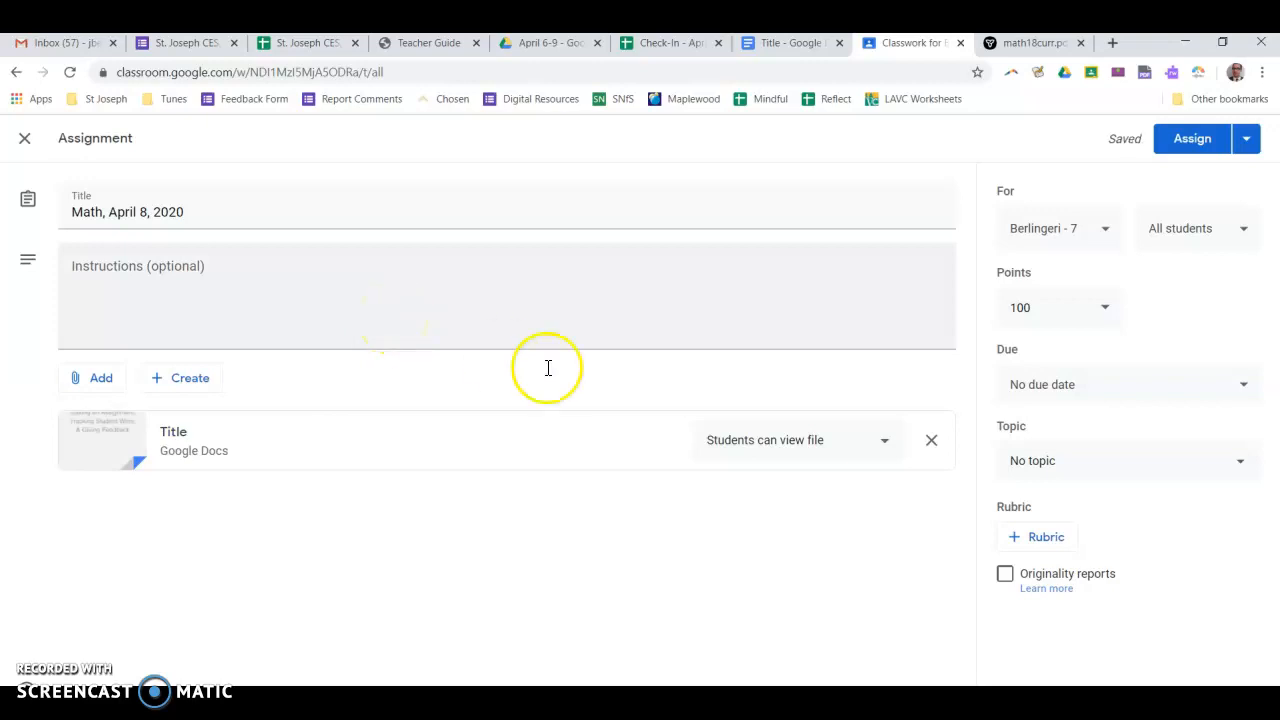
Set the attached document's sharing option to Make a copy for each student
left_click(138, 462)
left_click(164, 456)
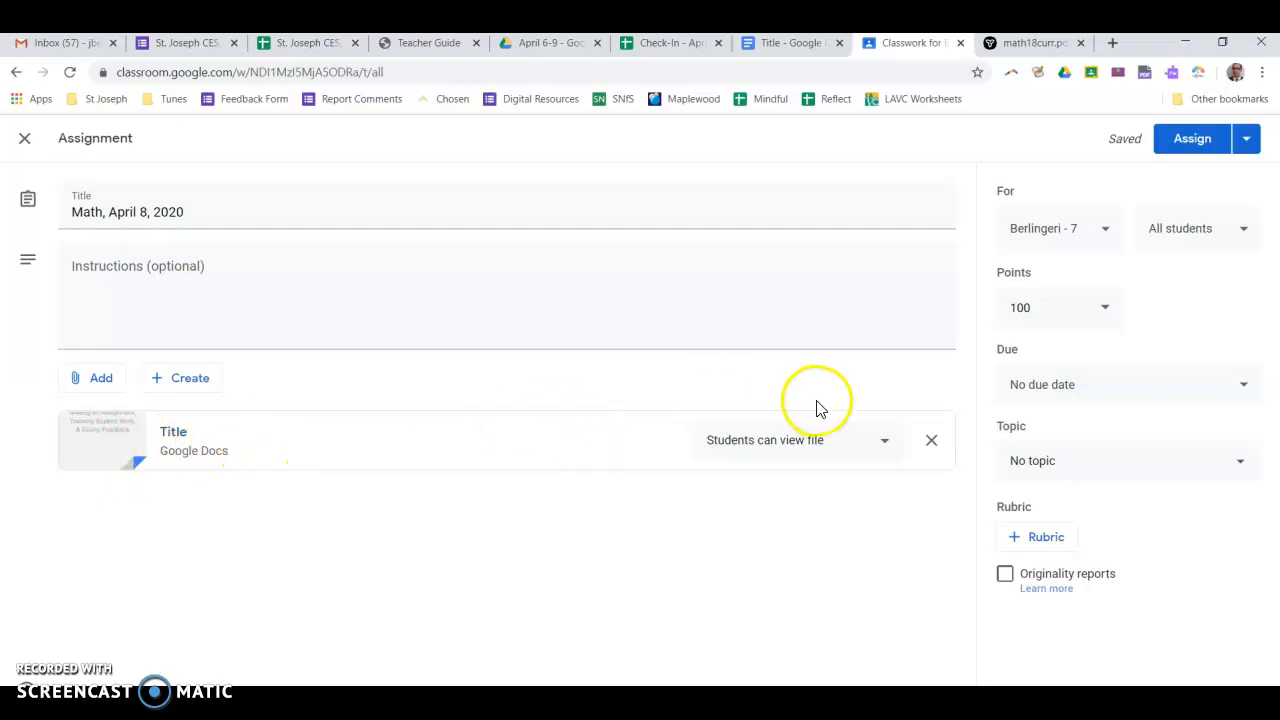
left_click(878, 444)
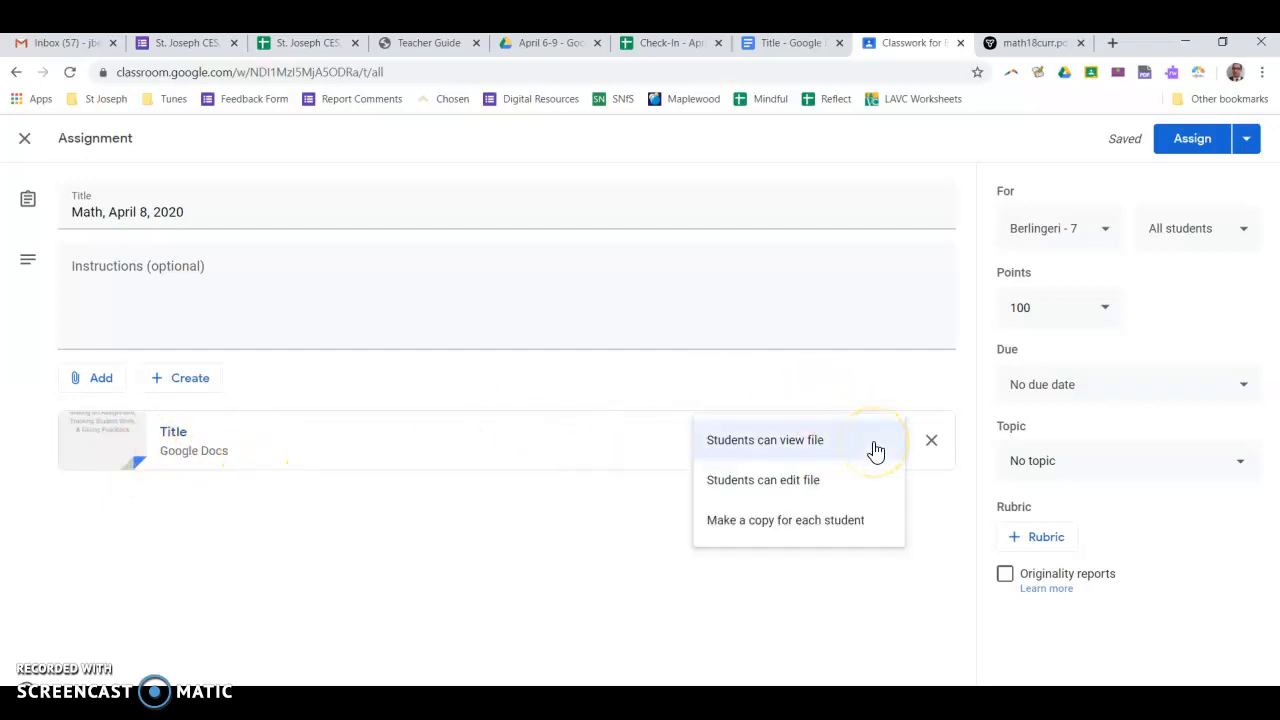
left_click(829, 522)
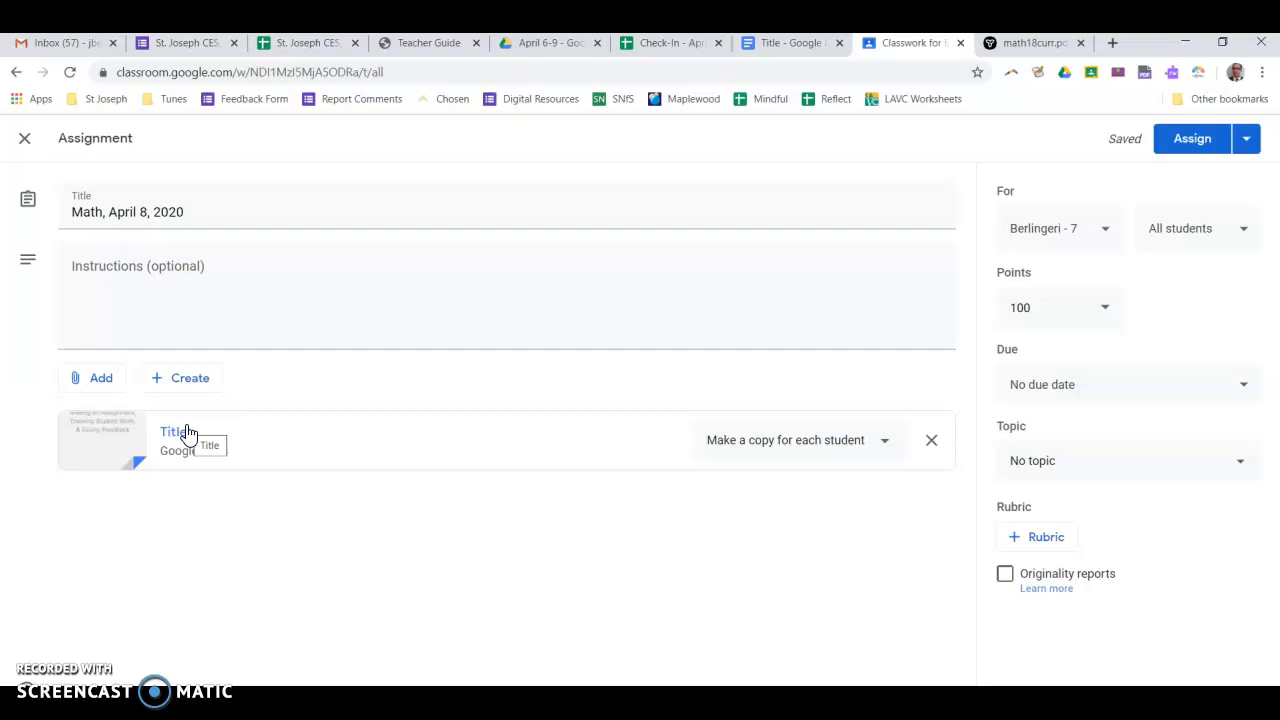
left_click(881, 447)
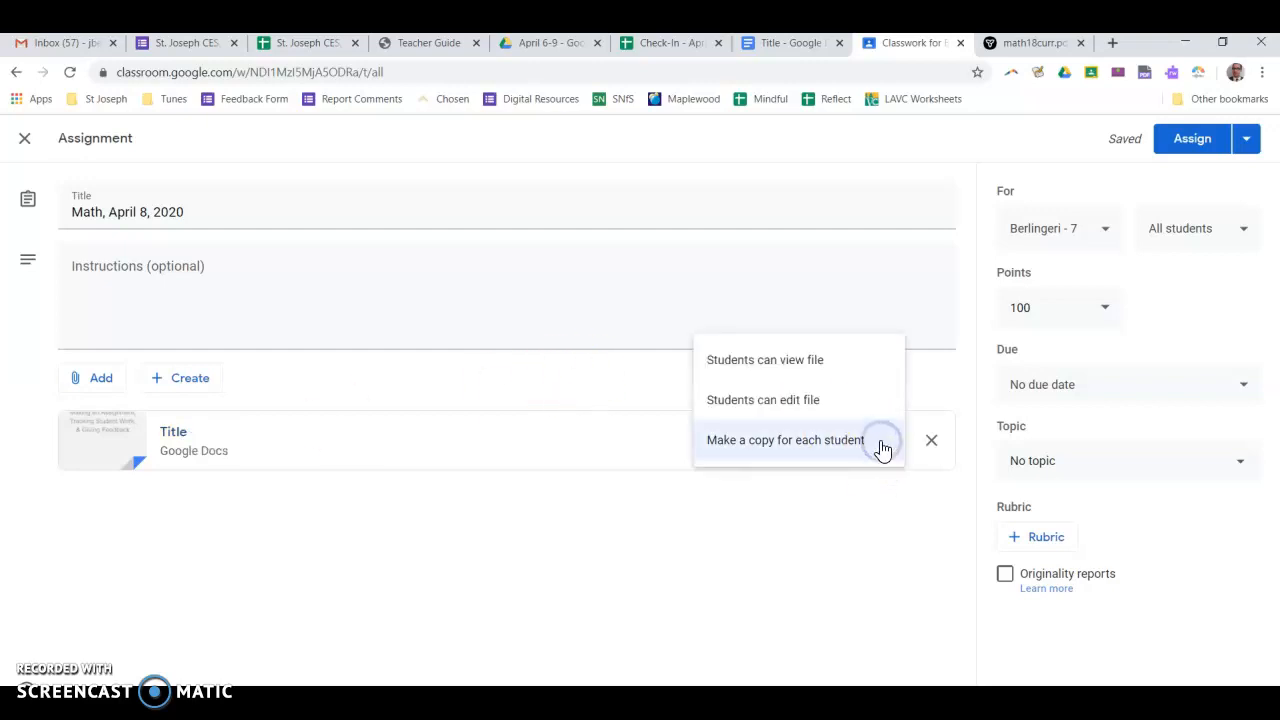
left_click(808, 455)
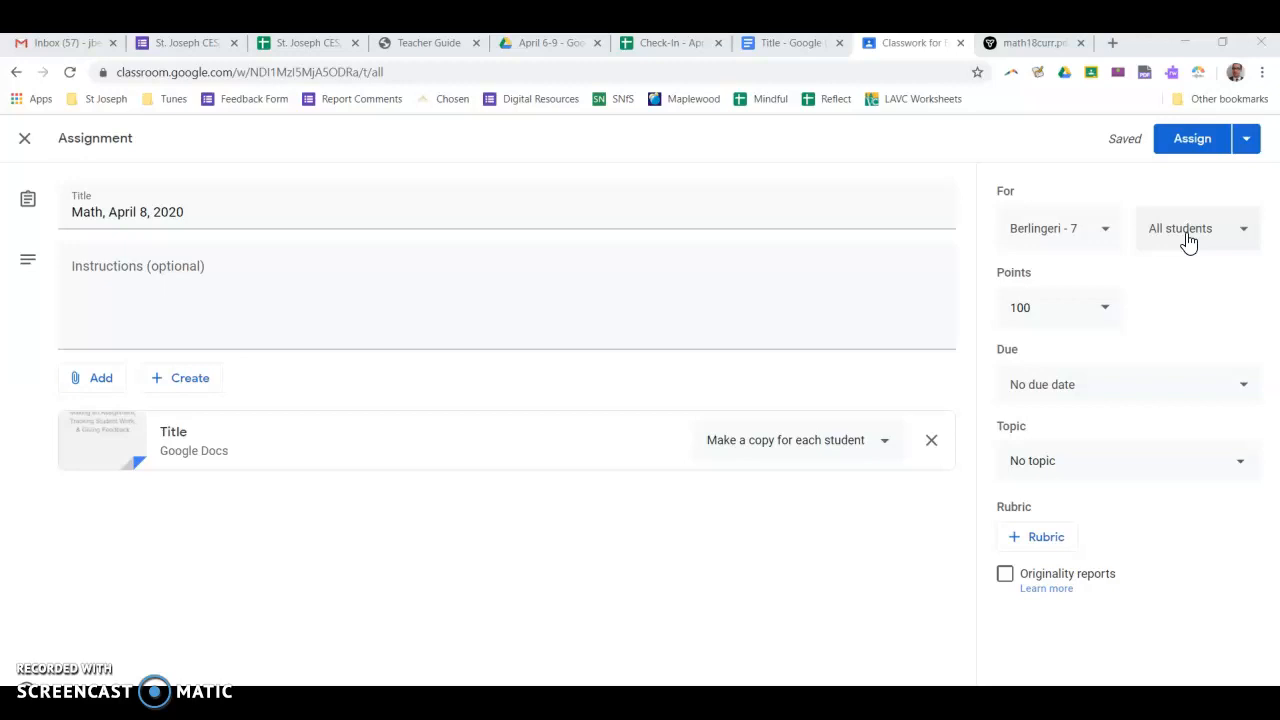
Make the assignment Ungraded and set its due date to April 10, 2020
left_click(1103, 326)
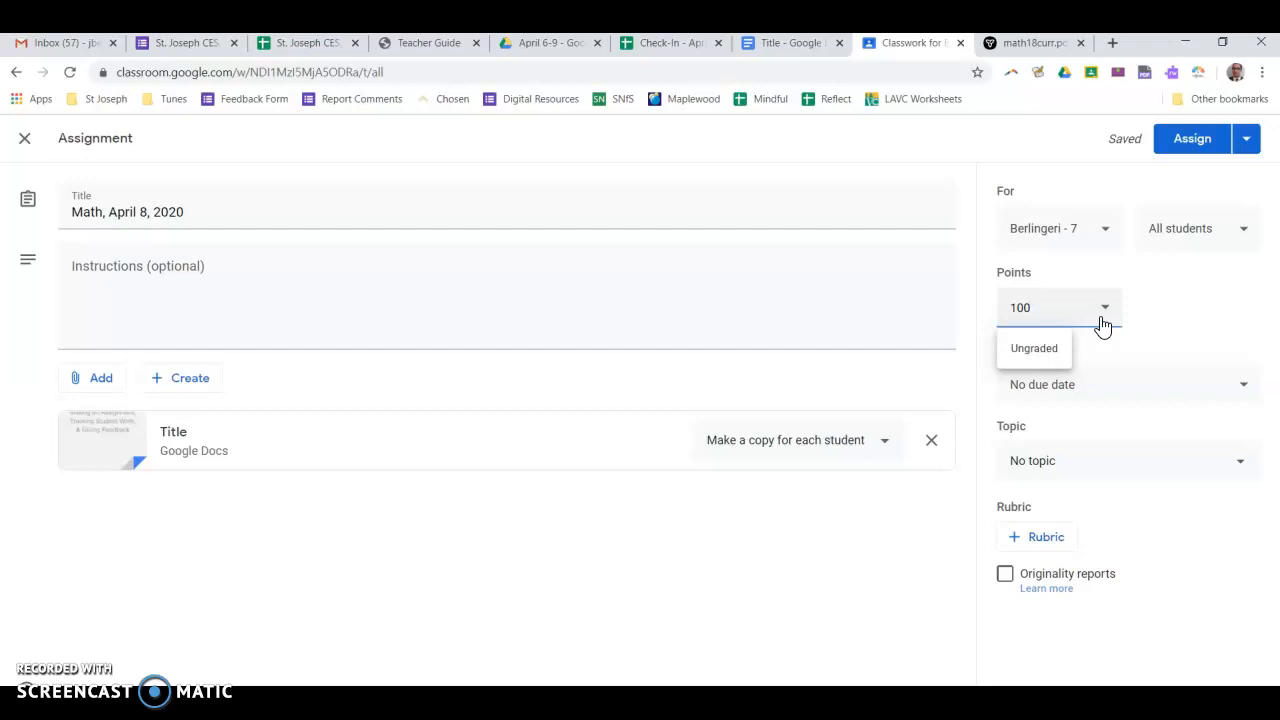
left_click(1033, 348)
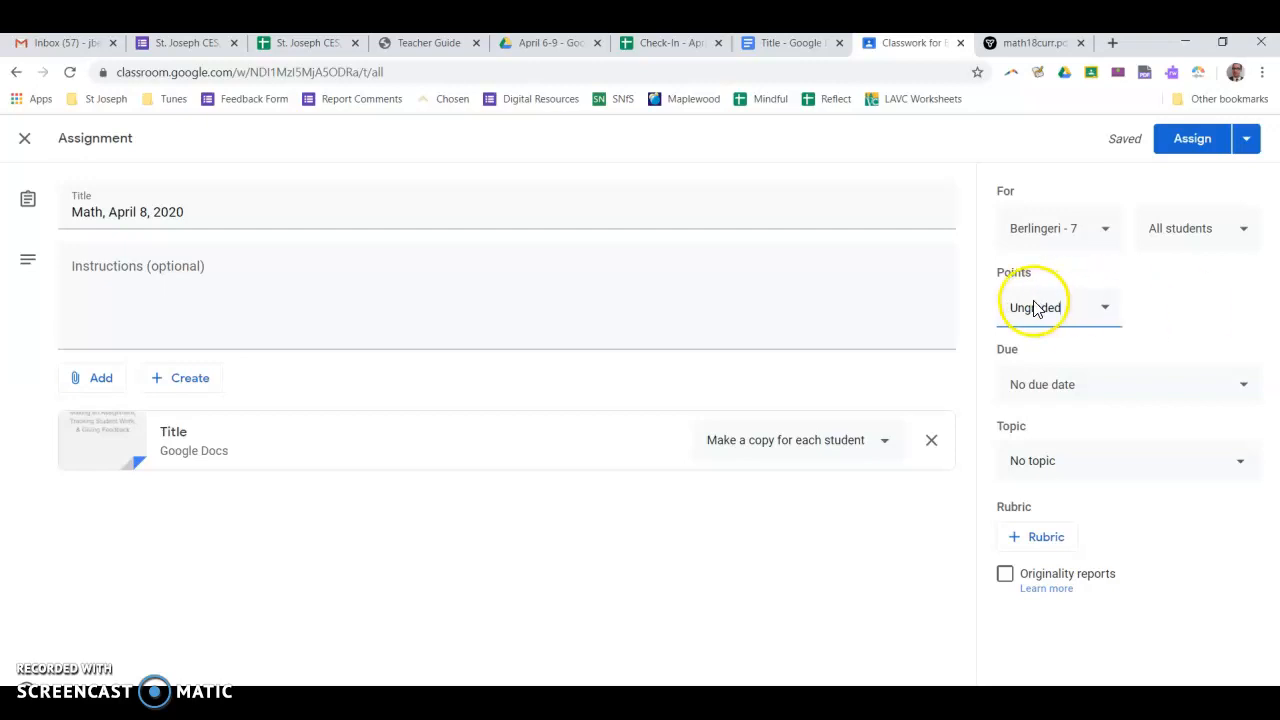
left_click(1225, 387)
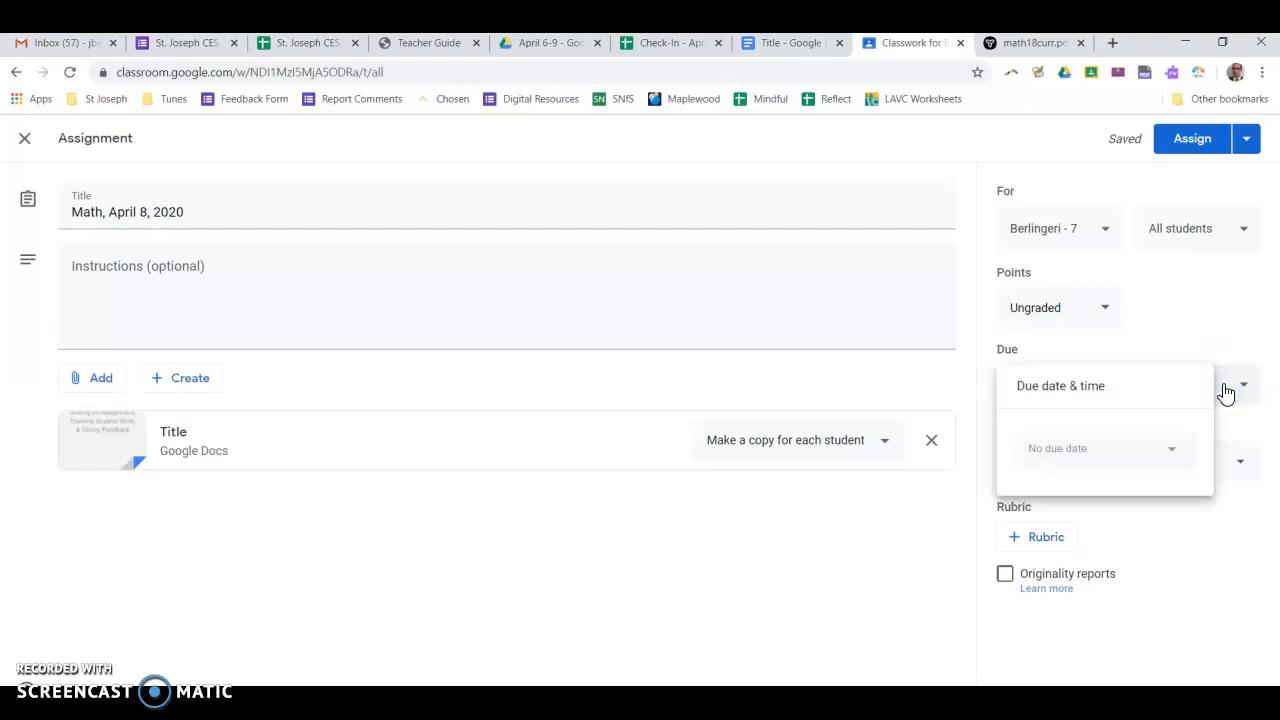
left_click(1171, 450)
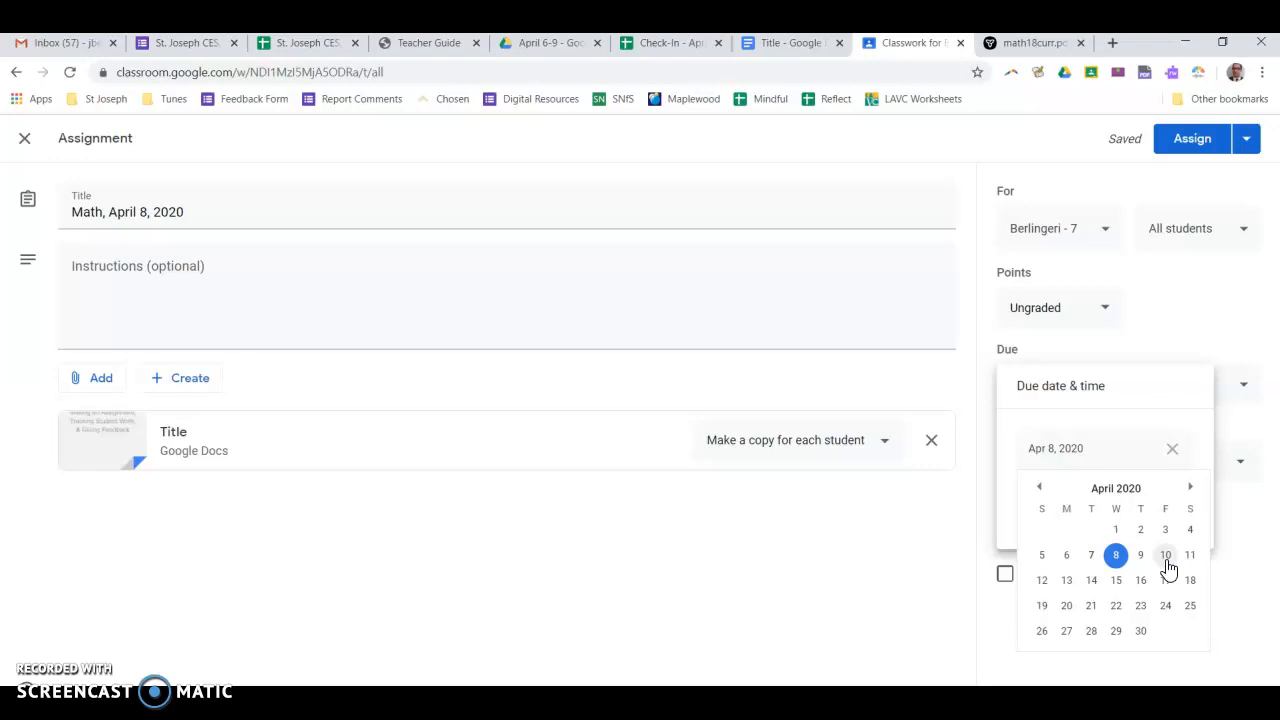
left_click(1166, 562)
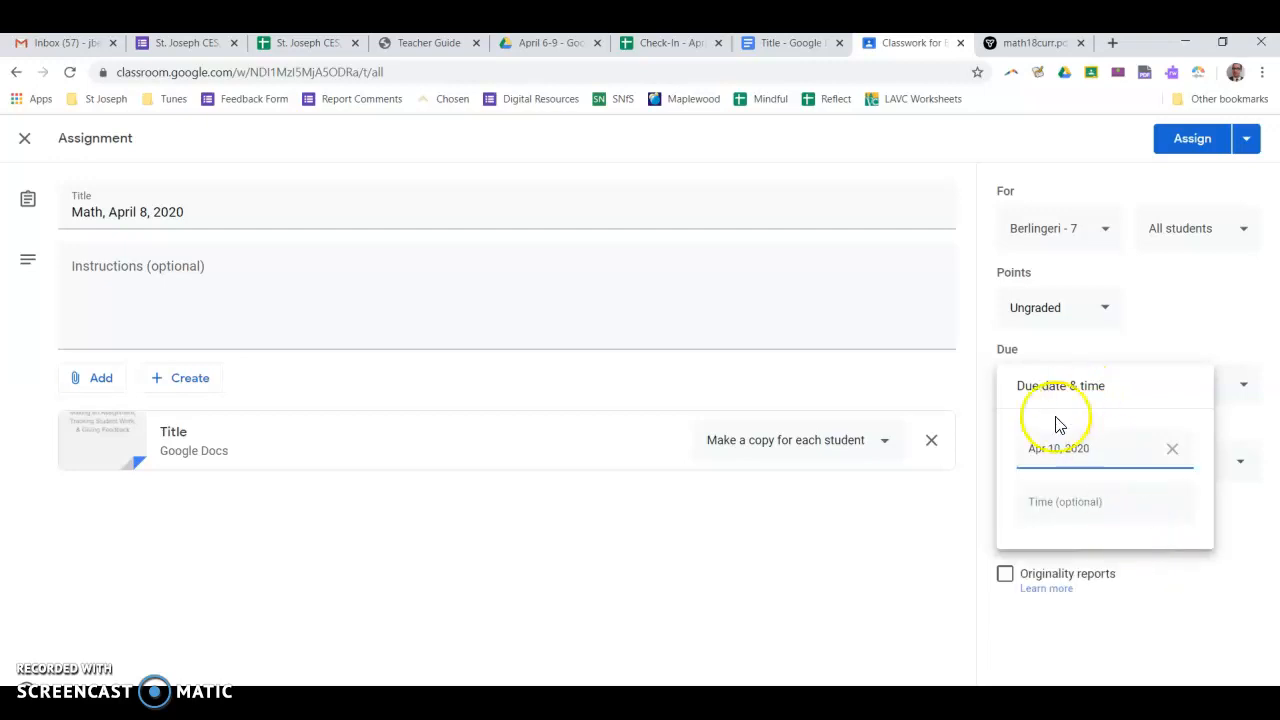
Assign the Mathematics topic to the assignment
left_click(1225, 541)
left_click(1131, 467)
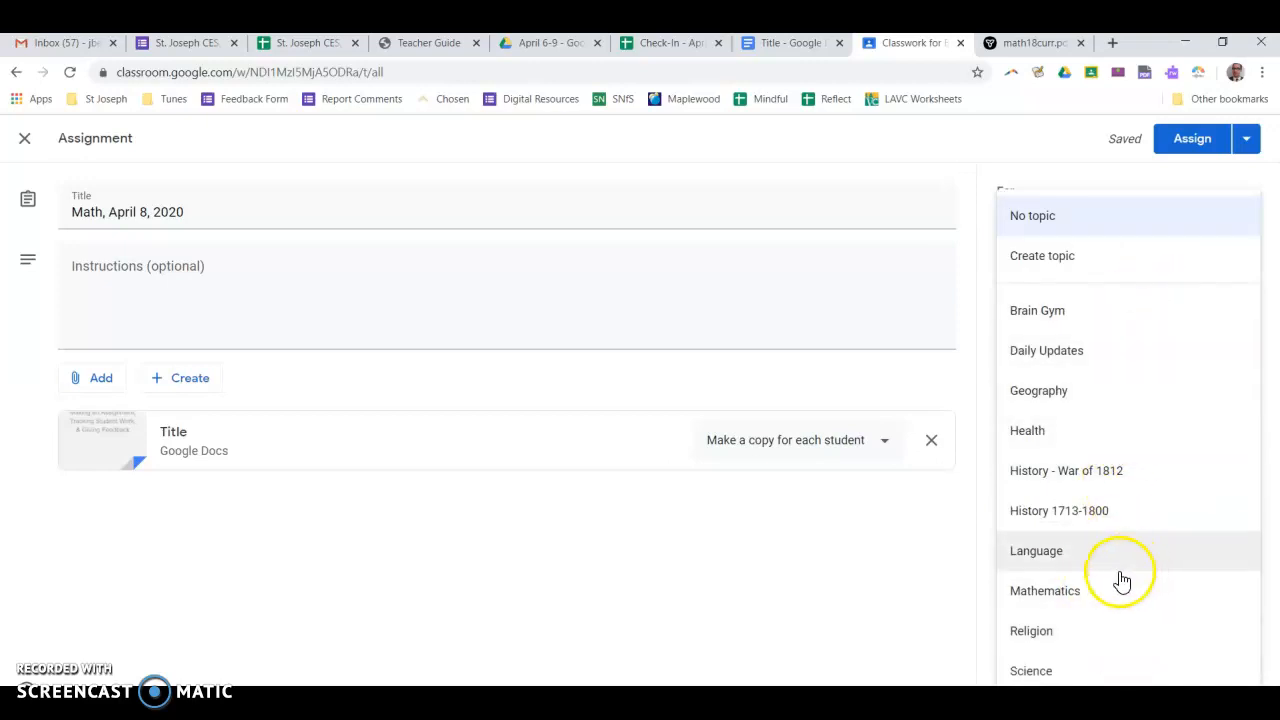
left_click(1093, 596)
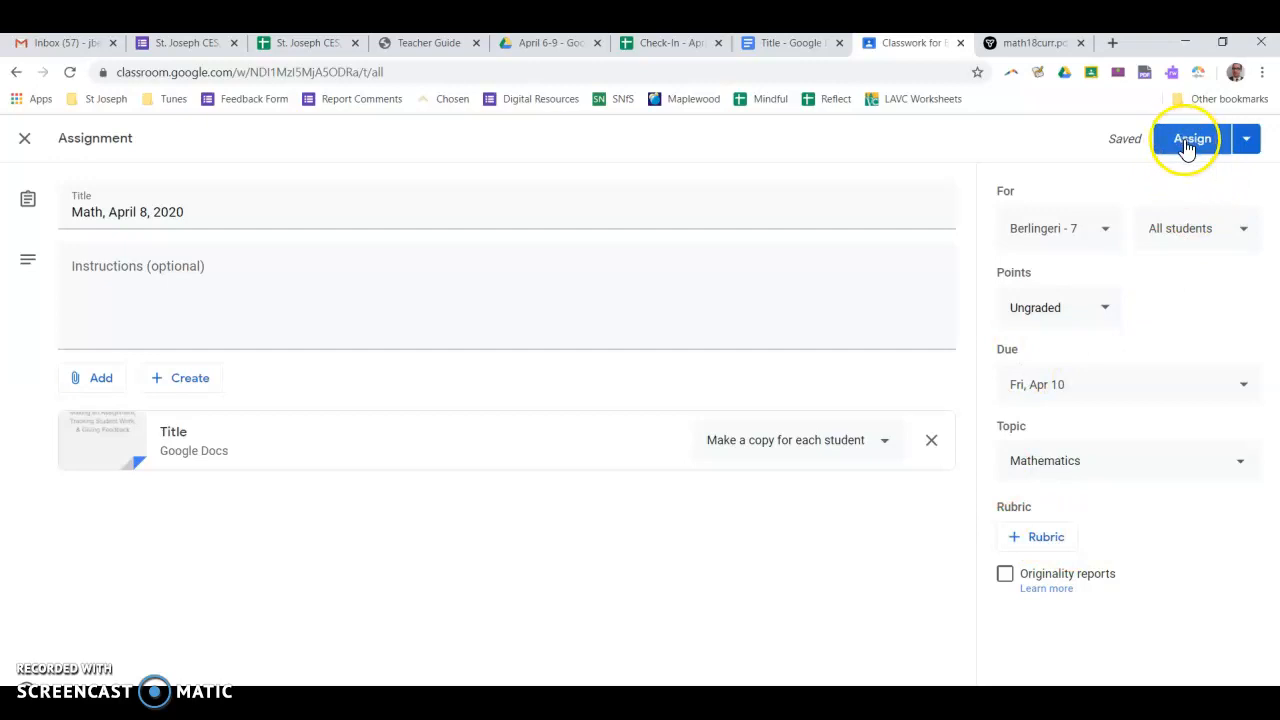
Try scheduling the assignment for April 10, 2020, then cancel the schedule dialog
left_click(1248, 145)
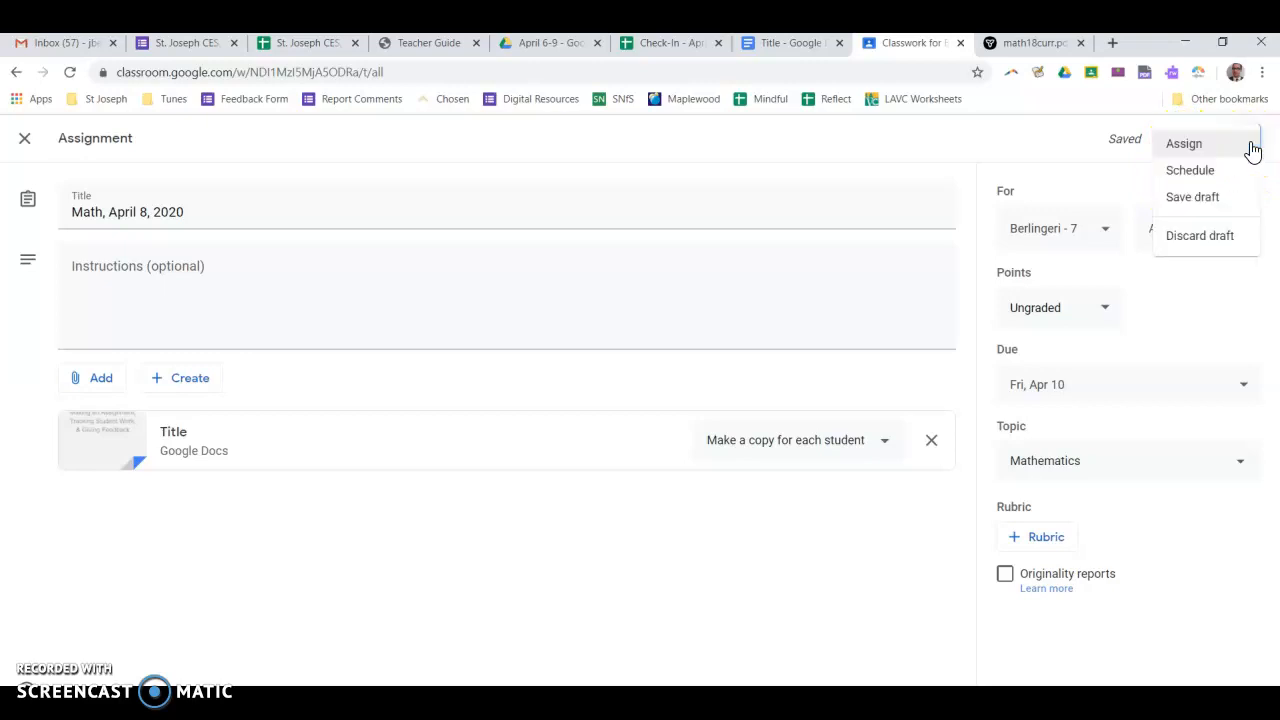
left_click(1214, 181)
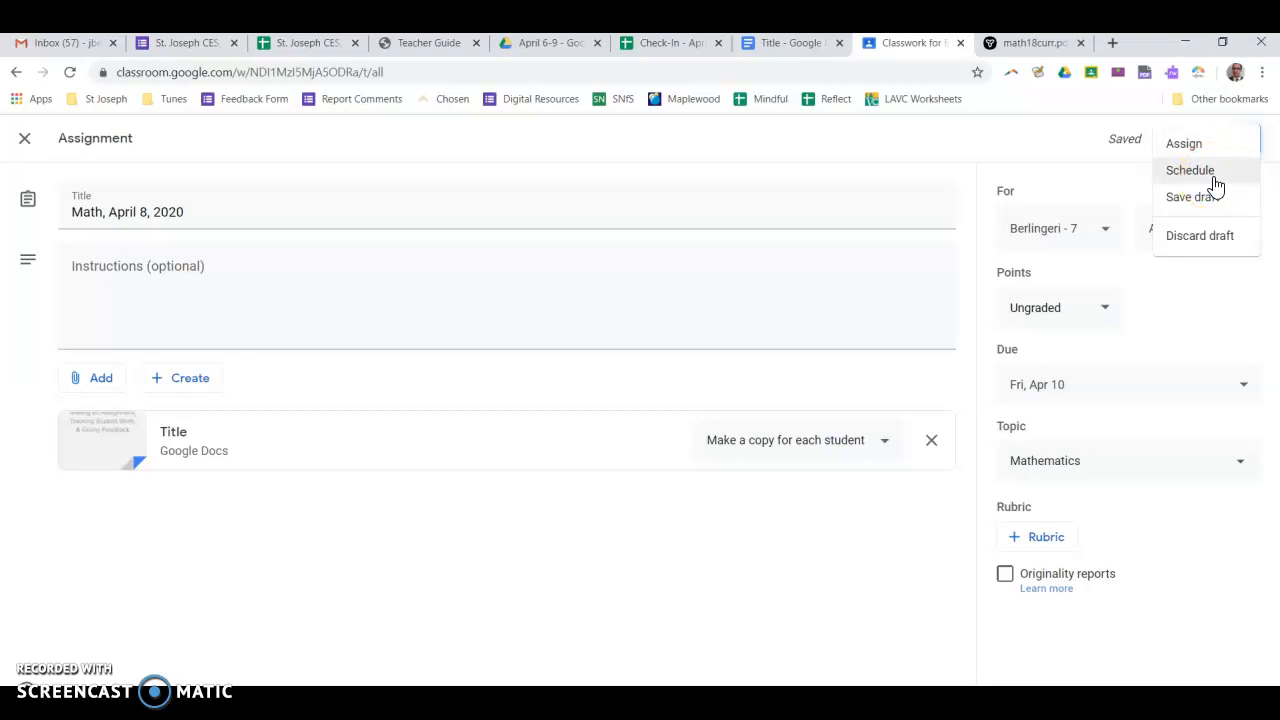
left_click(1216, 184)
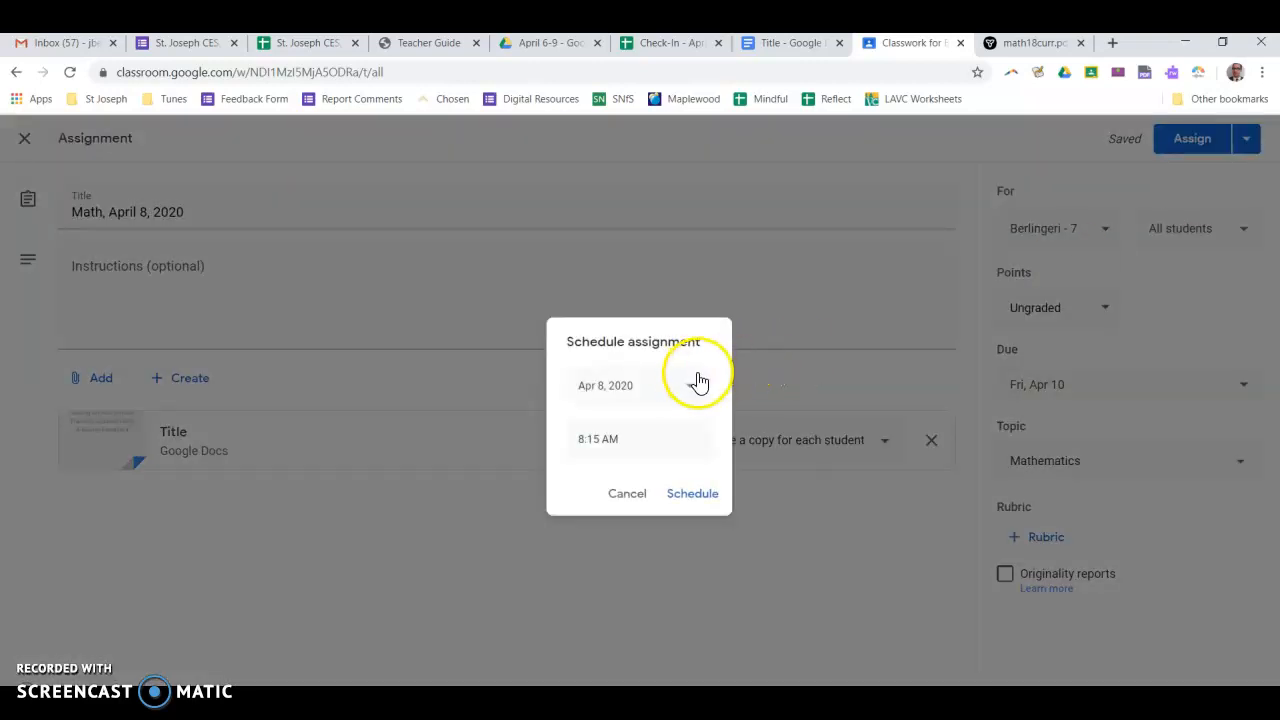
left_click(691, 383)
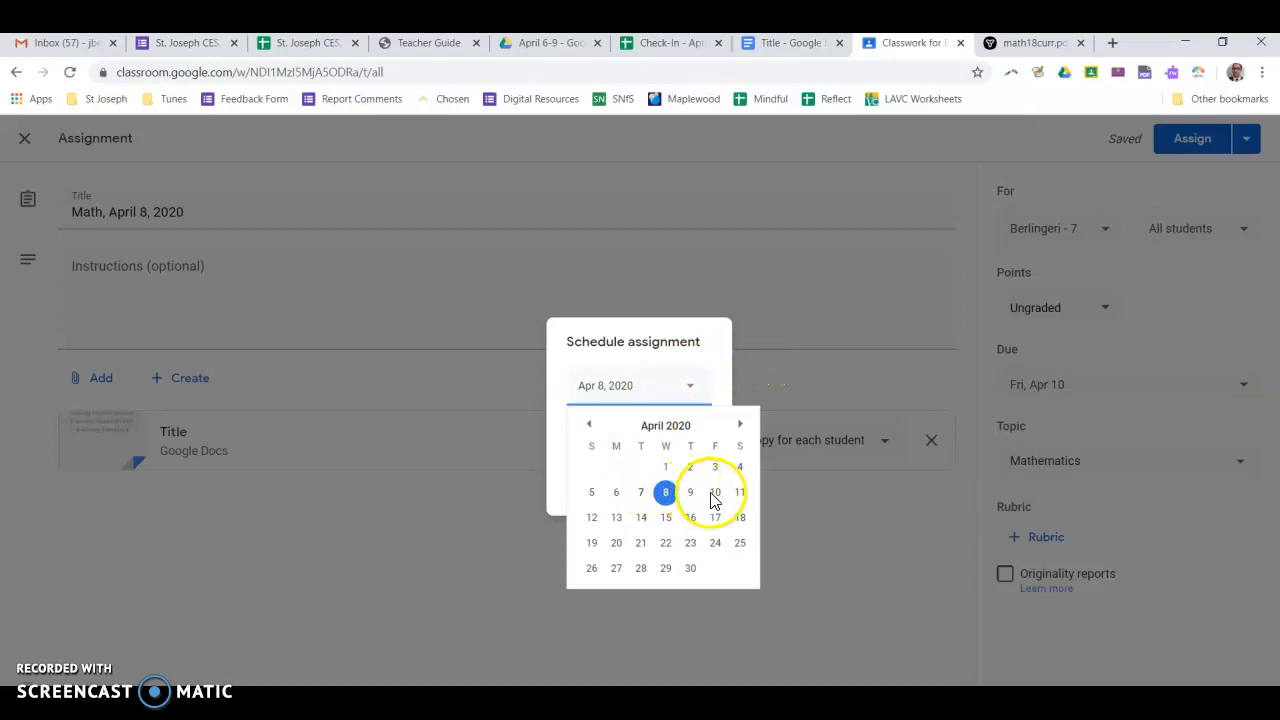
left_click(712, 494)
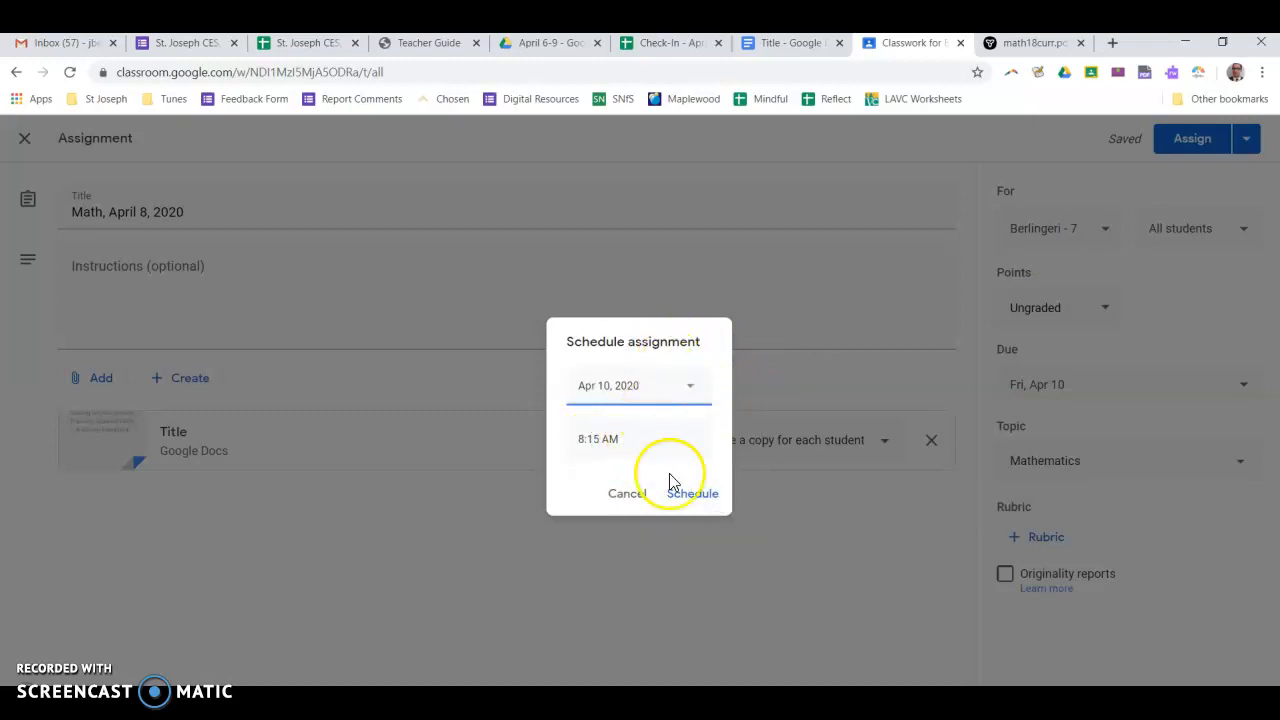
left_click(691, 504)
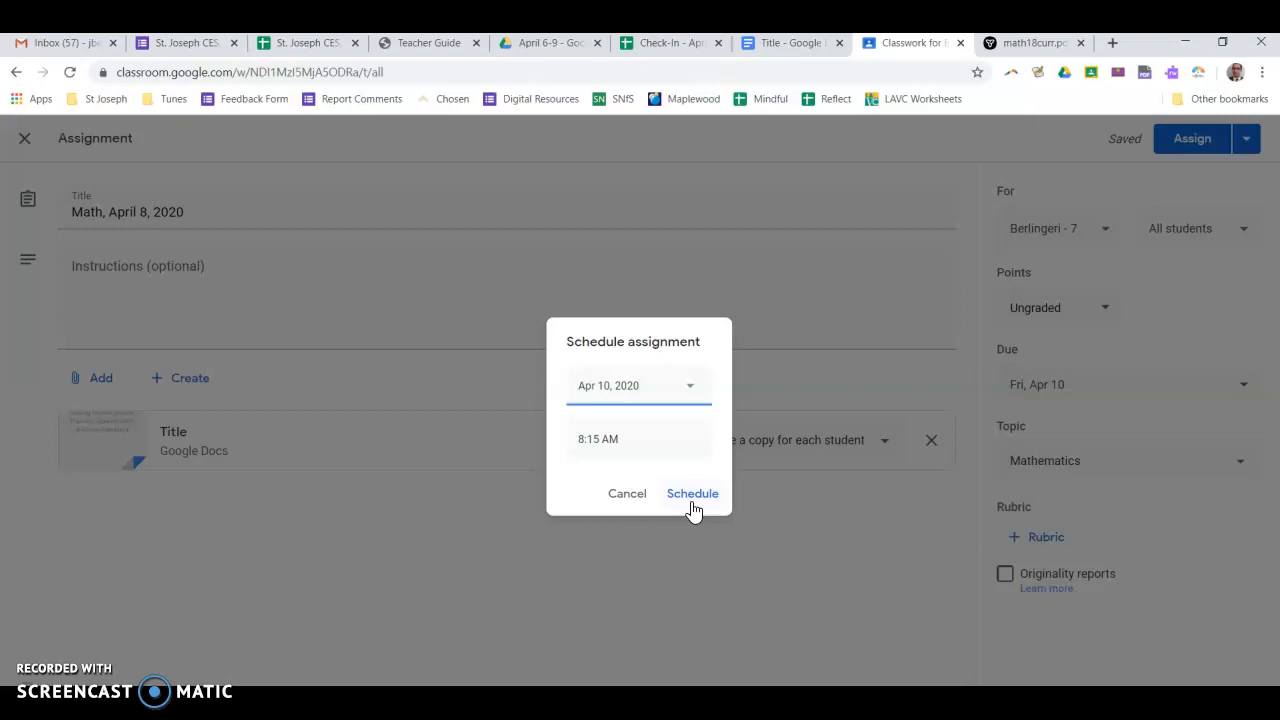
left_click(616, 495)
Close the assignment editor and open the student work for the History - April 6-9, 2020 assignment
left_click(1243, 152)
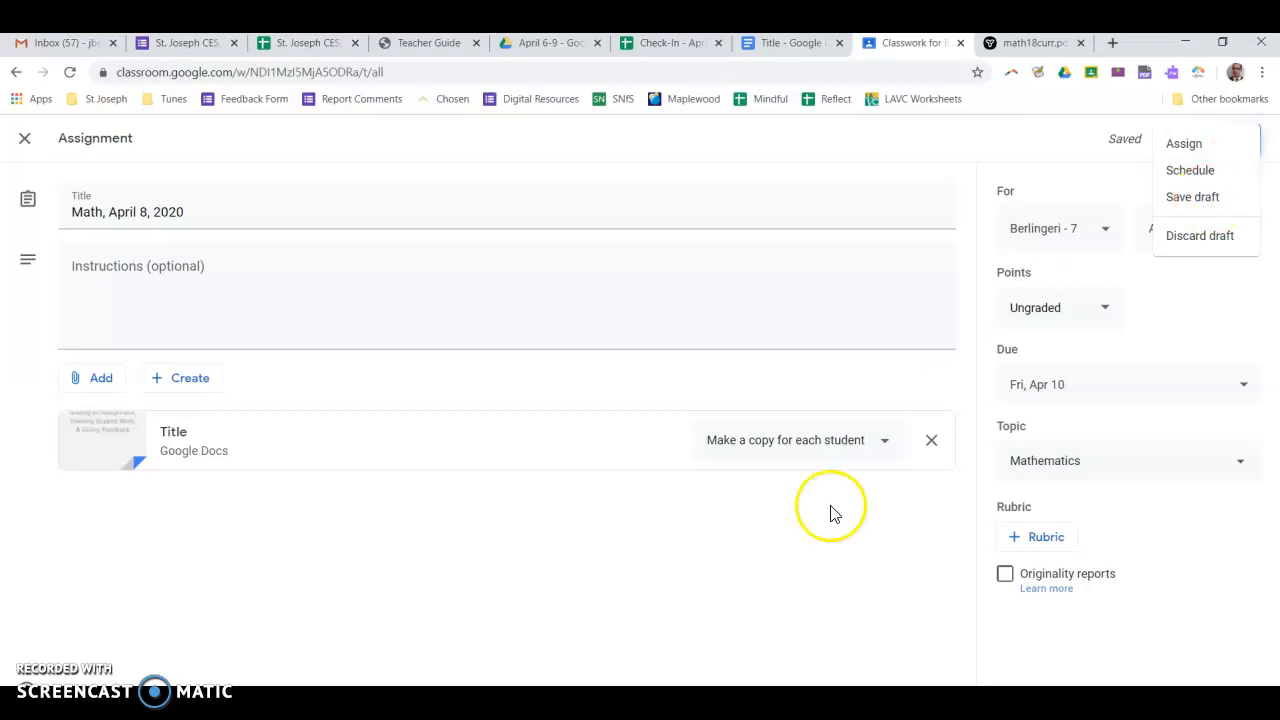
left_click(817, 545)
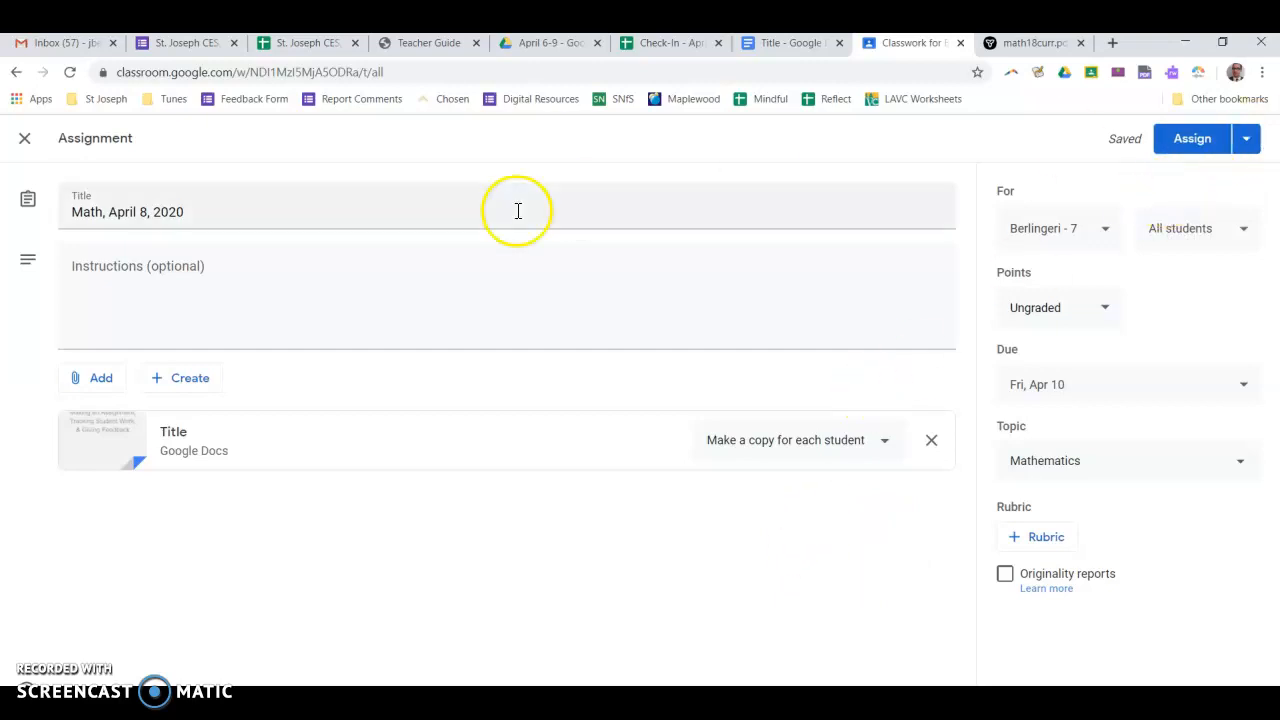
left_click(24, 140)
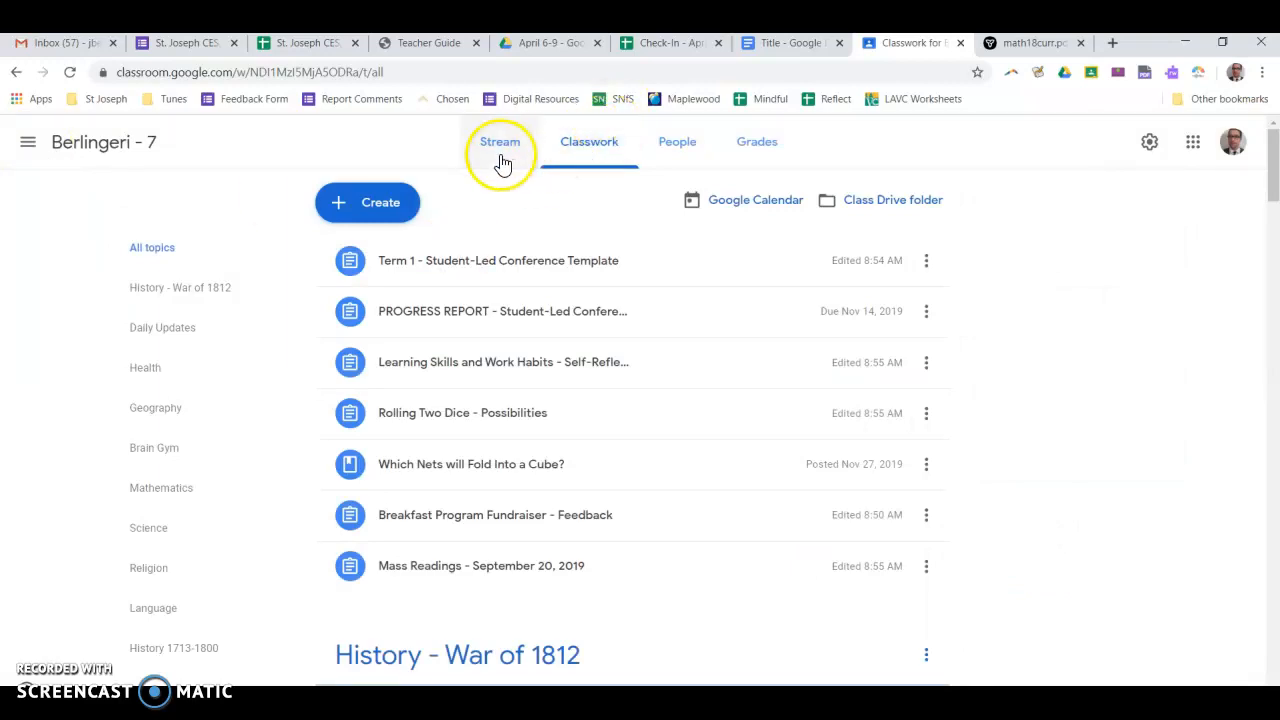
scroll(643, 266, "down", 3)
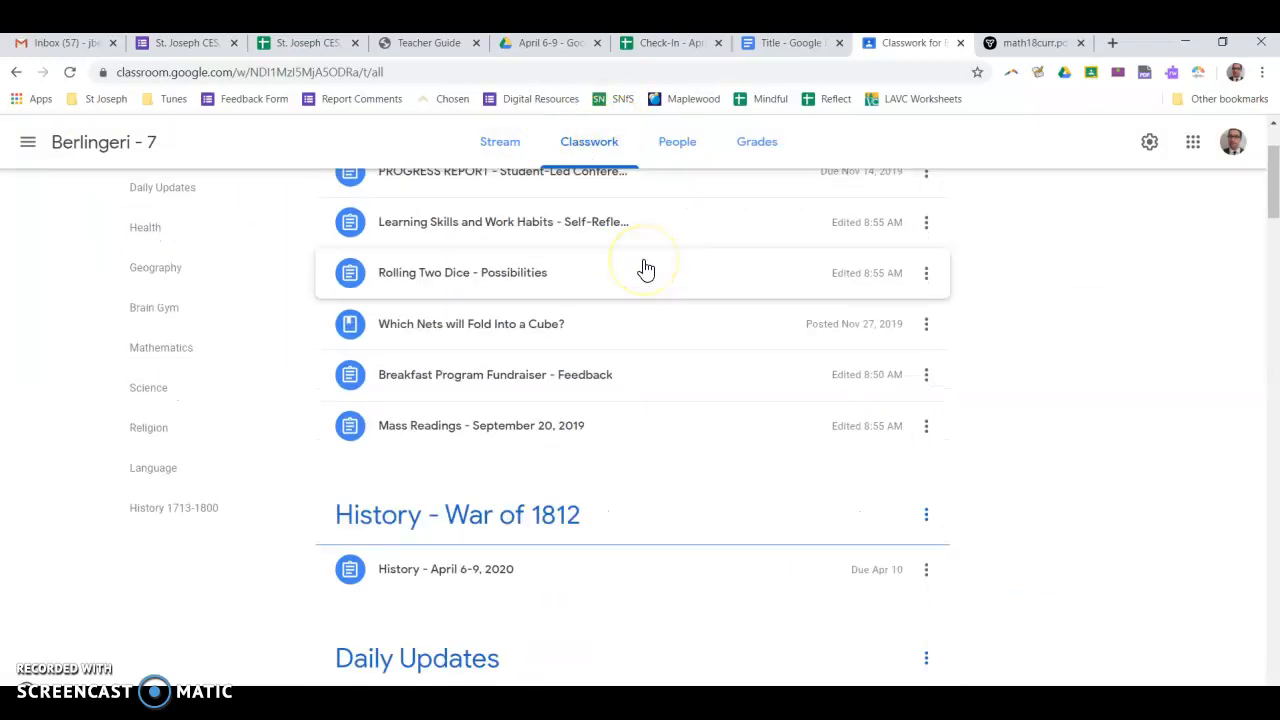
scroll(645, 268, "down", 1)
left_click(478, 374)
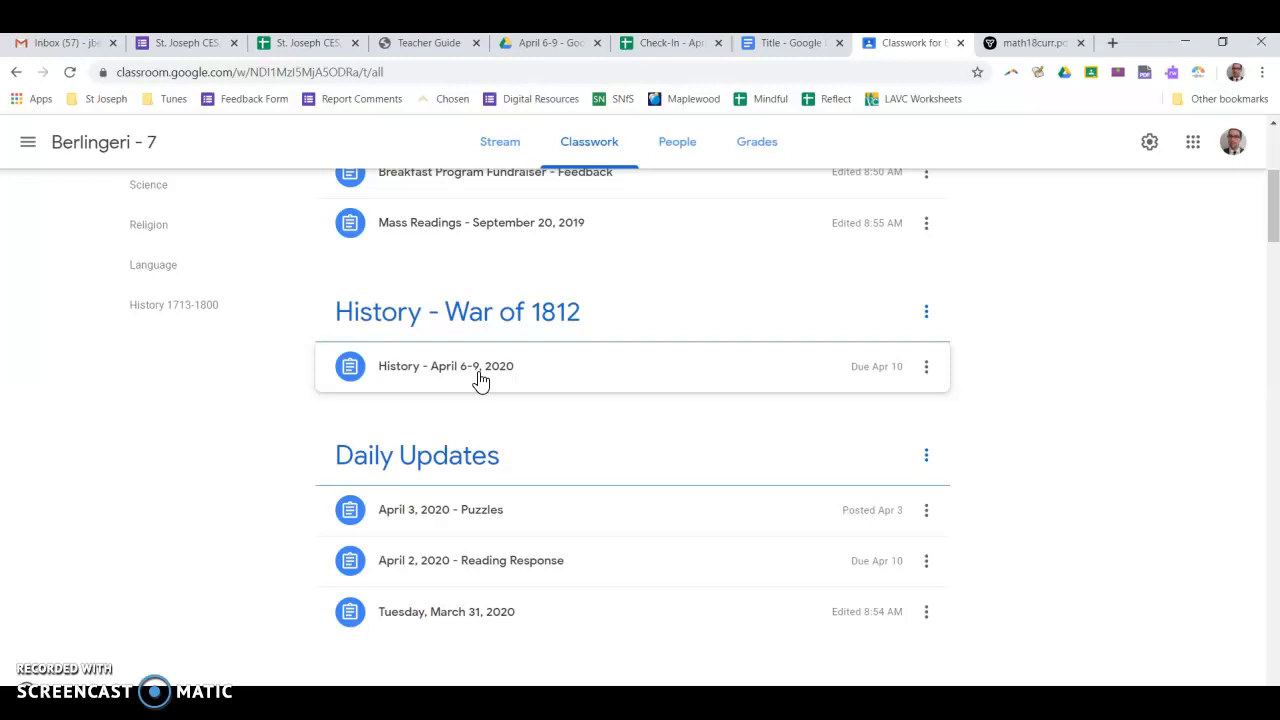
left_click(480, 370)
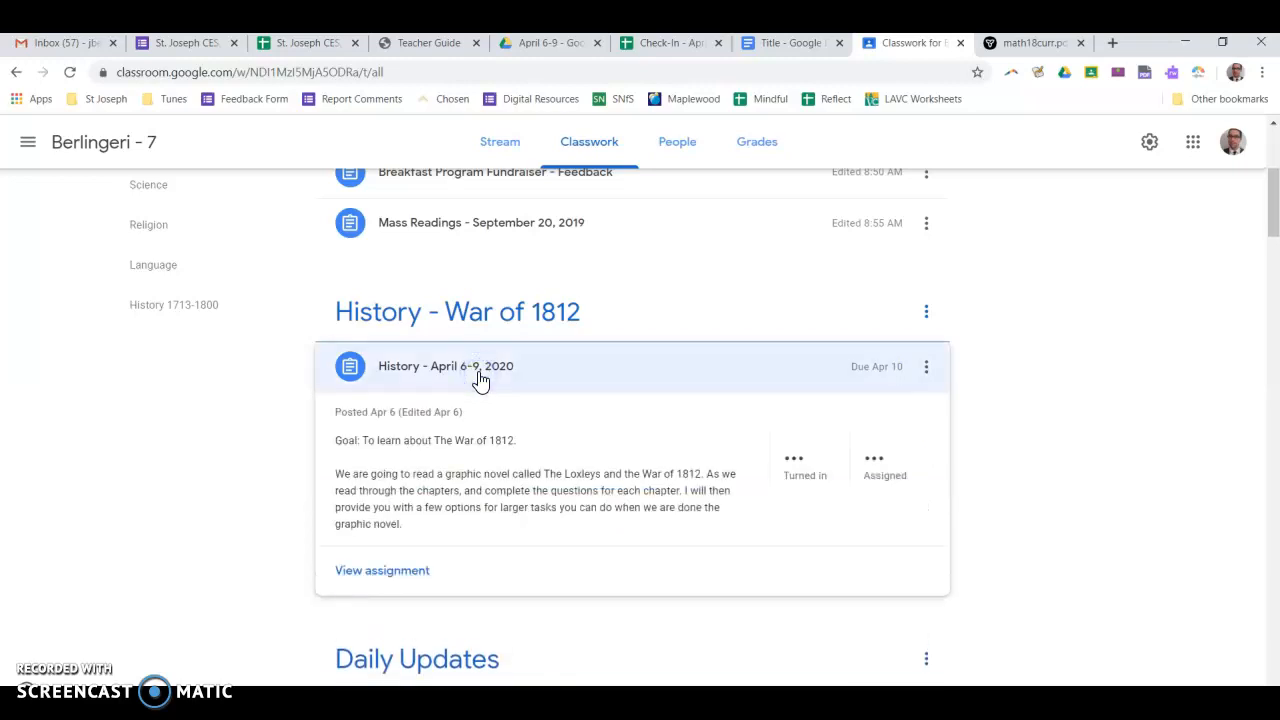
left_click(383, 574)
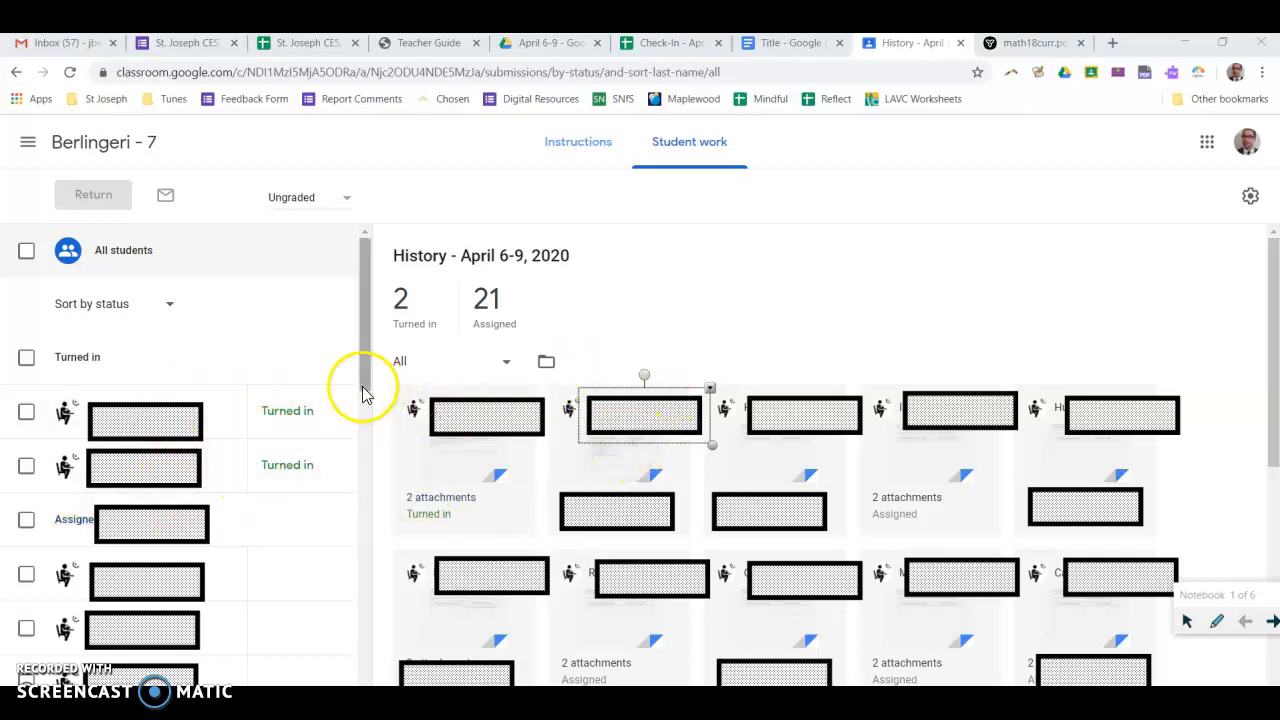
Open the first turned-in student's submission from the student work list
left_click(169, 305)
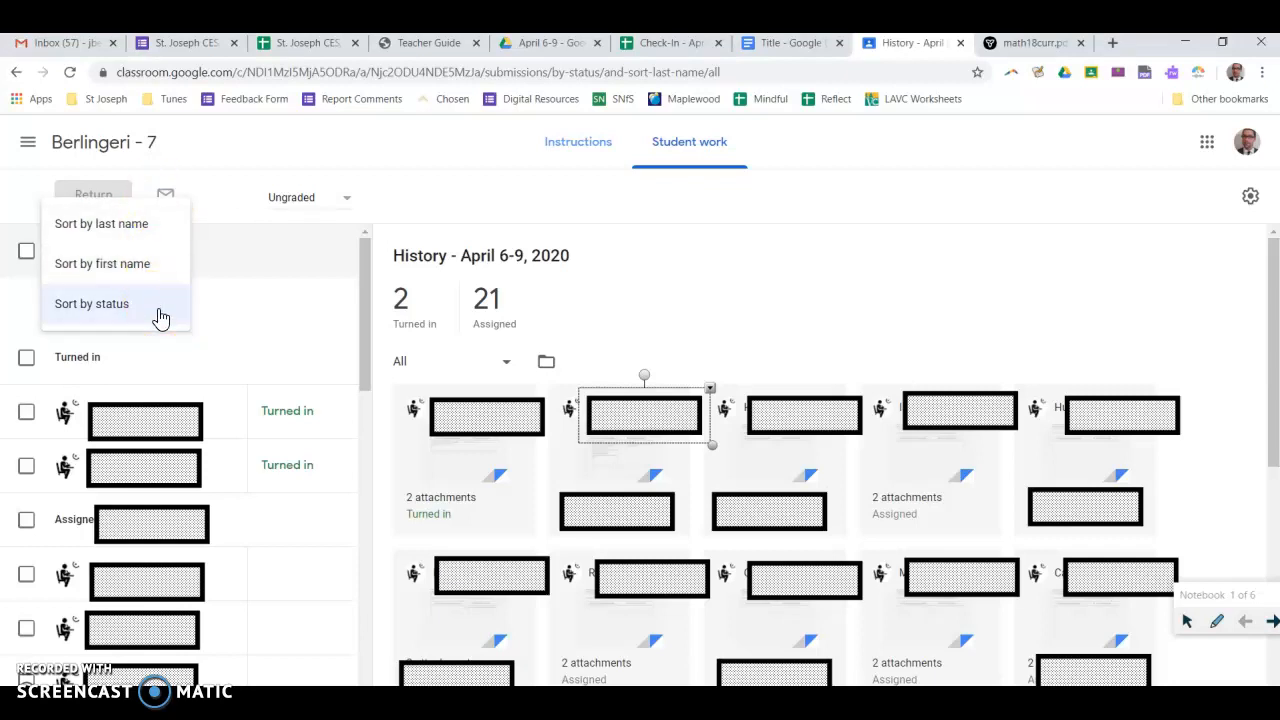
left_click(704, 280)
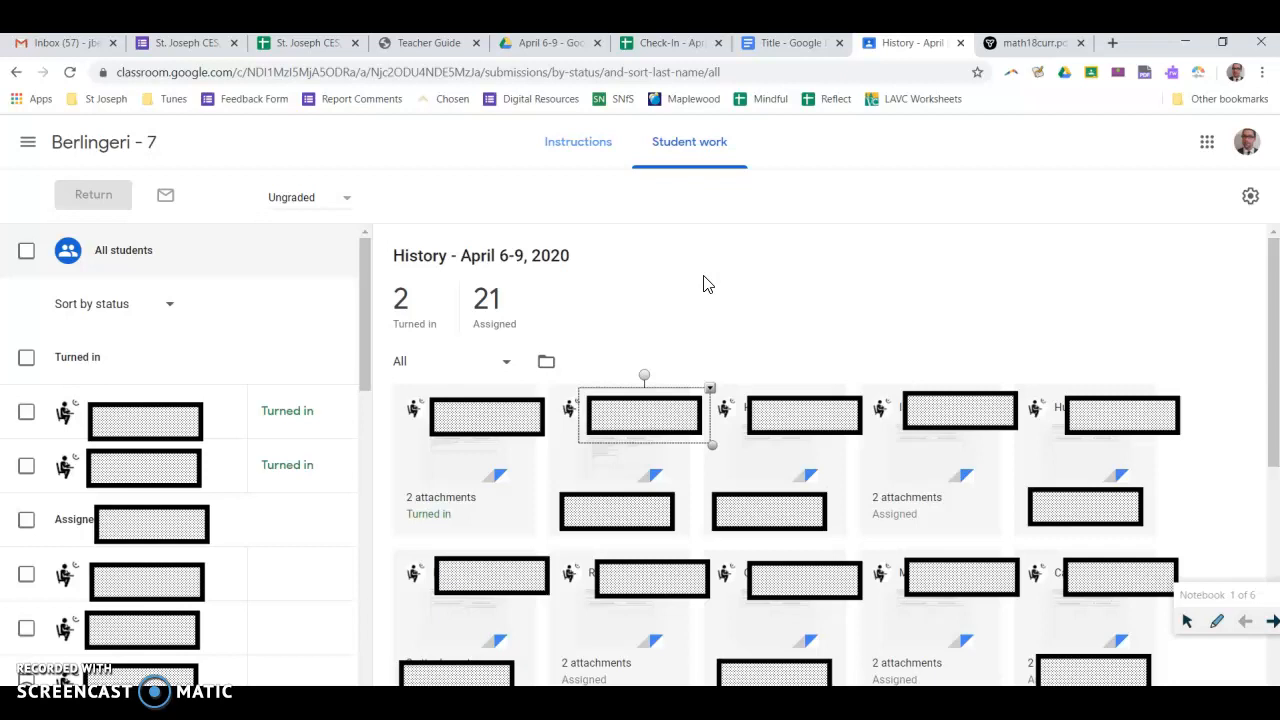
left_click(468, 476)
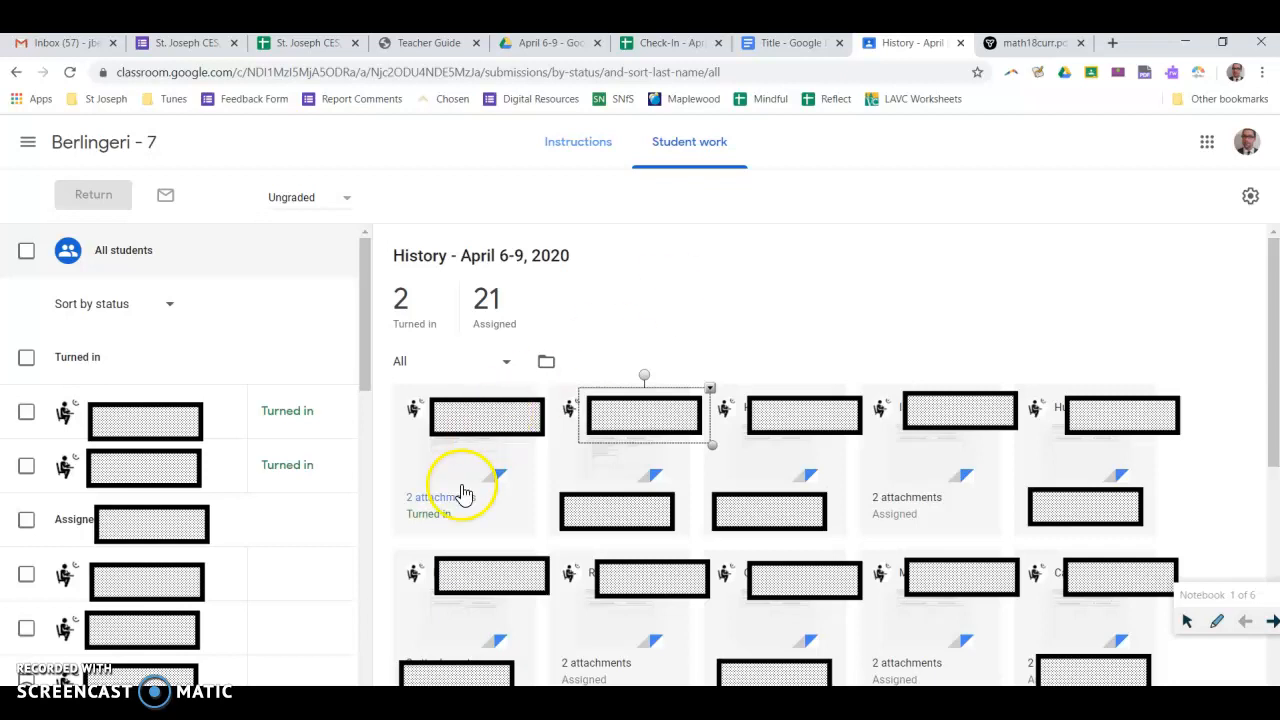
left_click(459, 495)
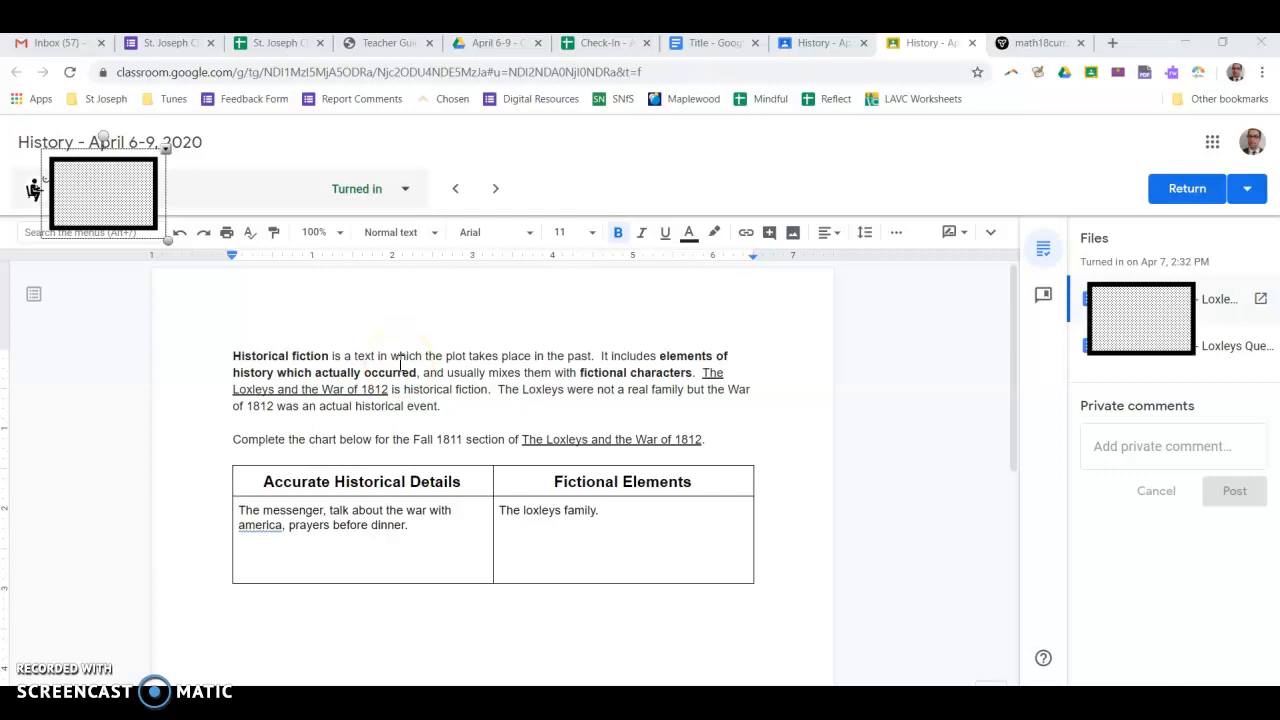
Add a comment on the word "loxleys" in the Fictional Elements cell: "Loxleys needs a capital because it's a proper noun."
left_click(446, 406)
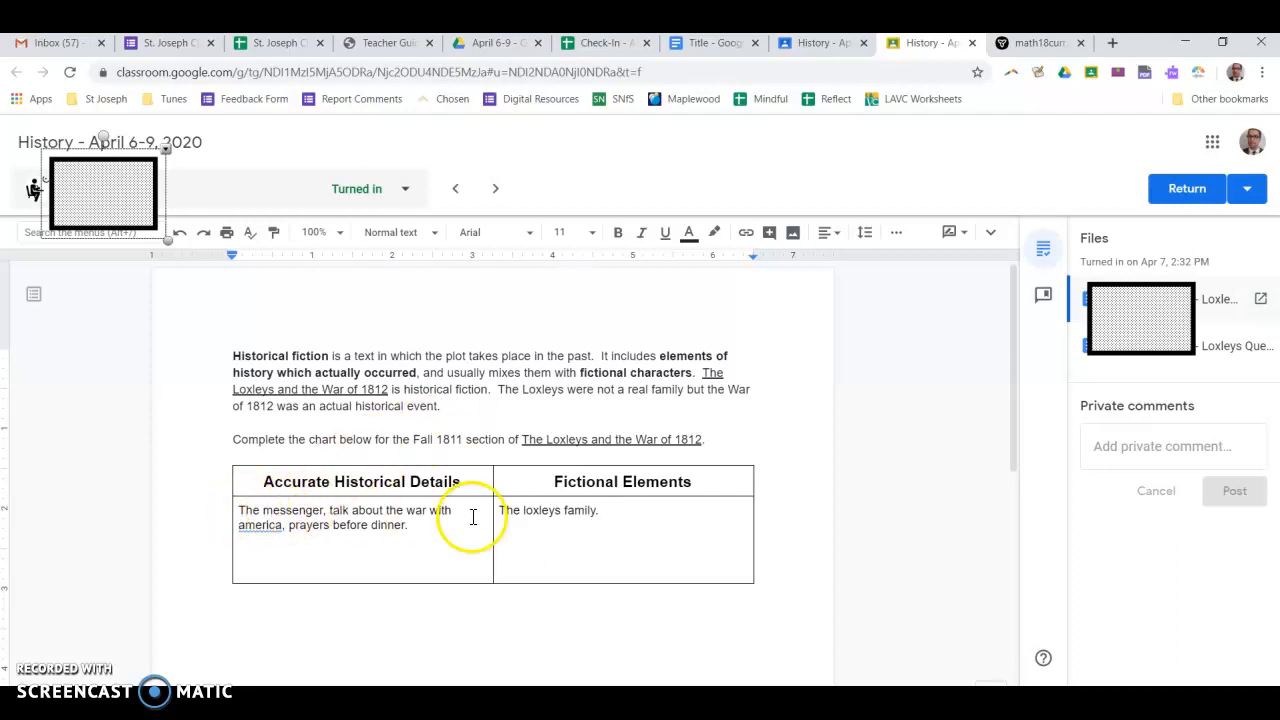
double_click(537, 512)
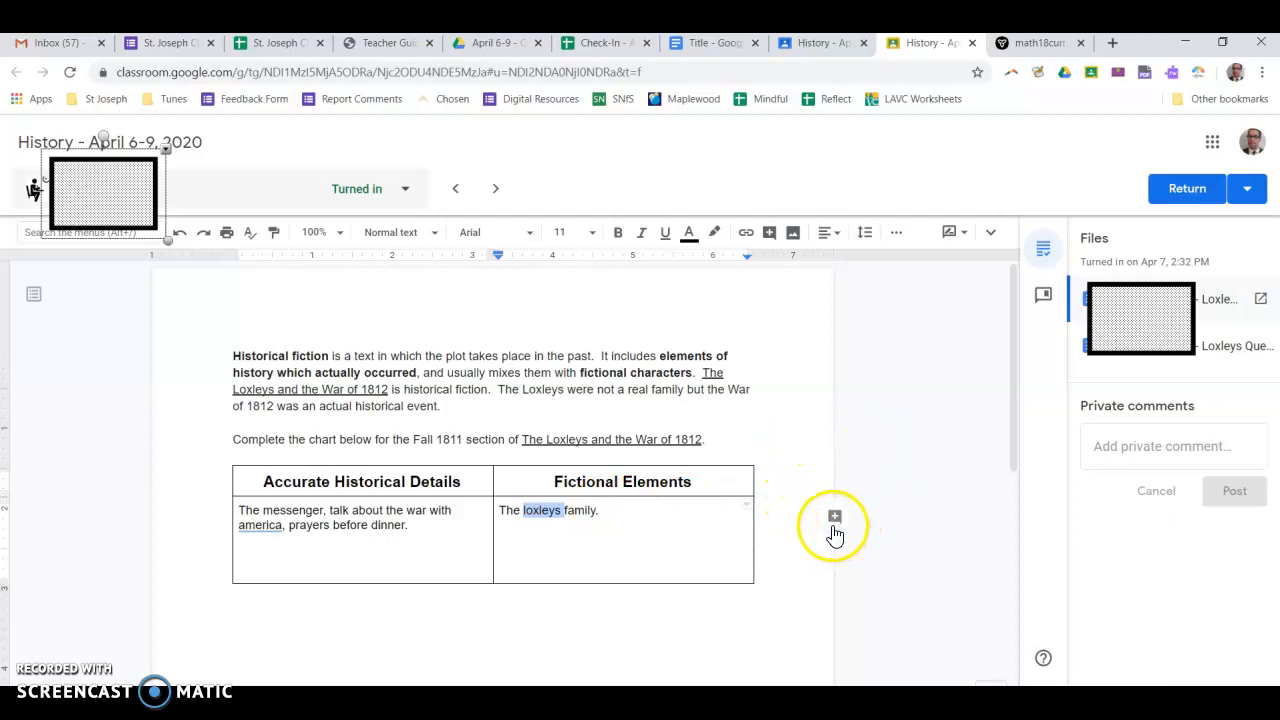
left_click(835, 522)
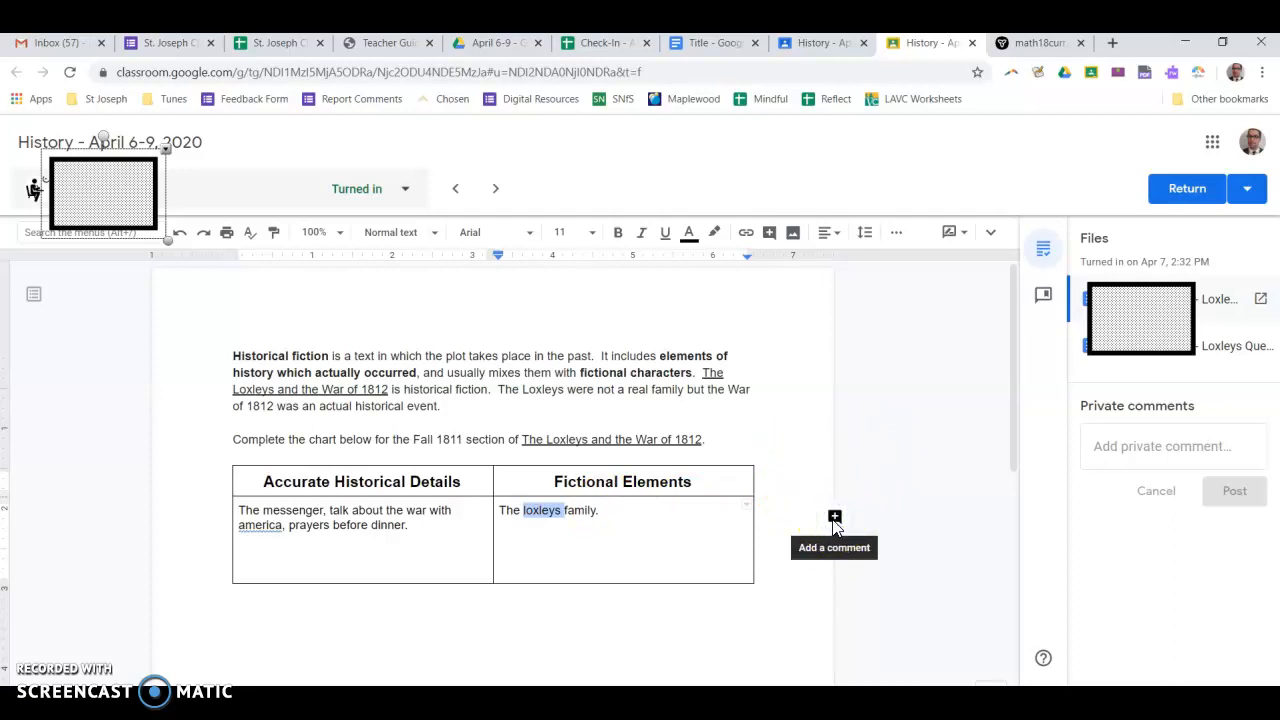
left_click(840, 515)
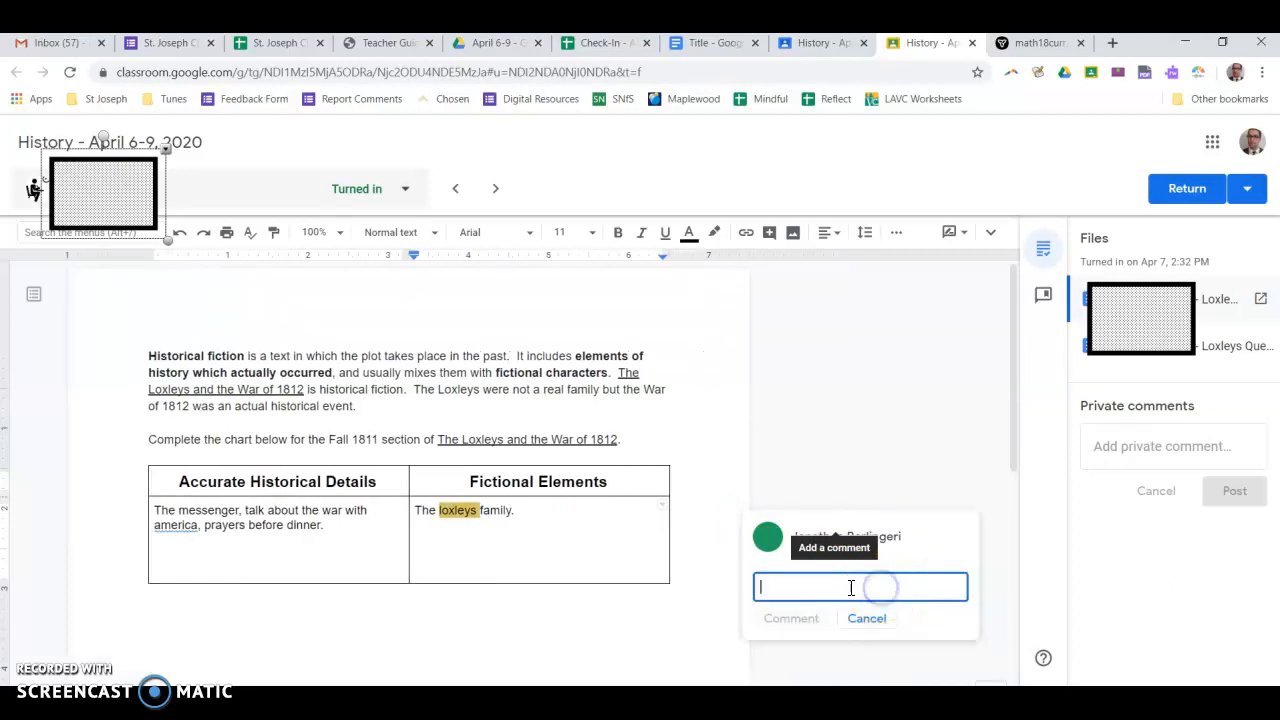
type("Loxle")
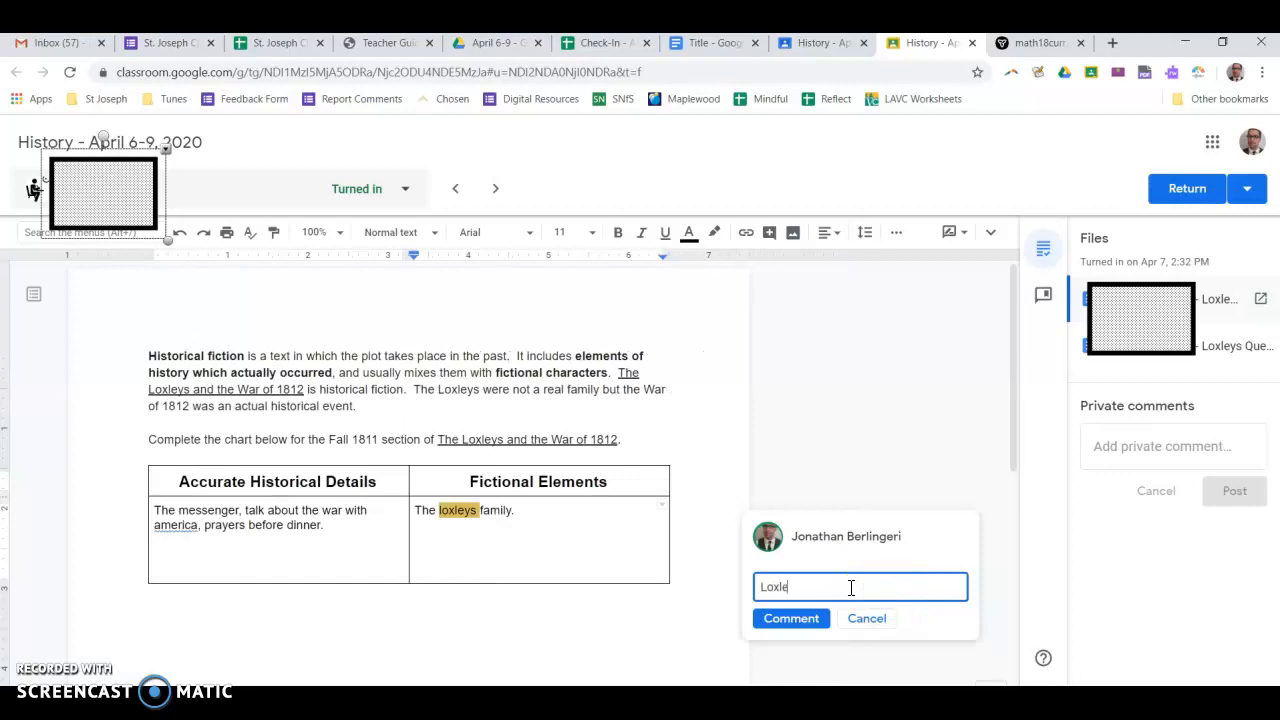
type("ys needs a capital because it's a proper noun.")
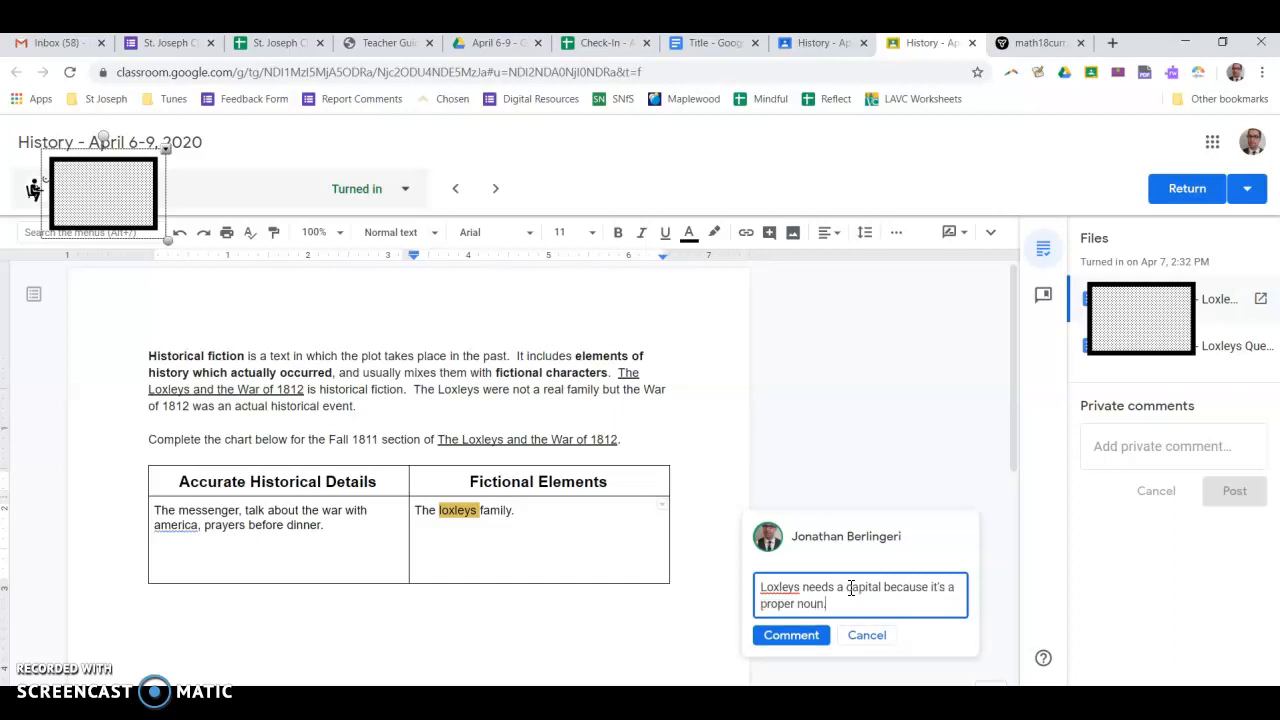
left_click(791, 636)
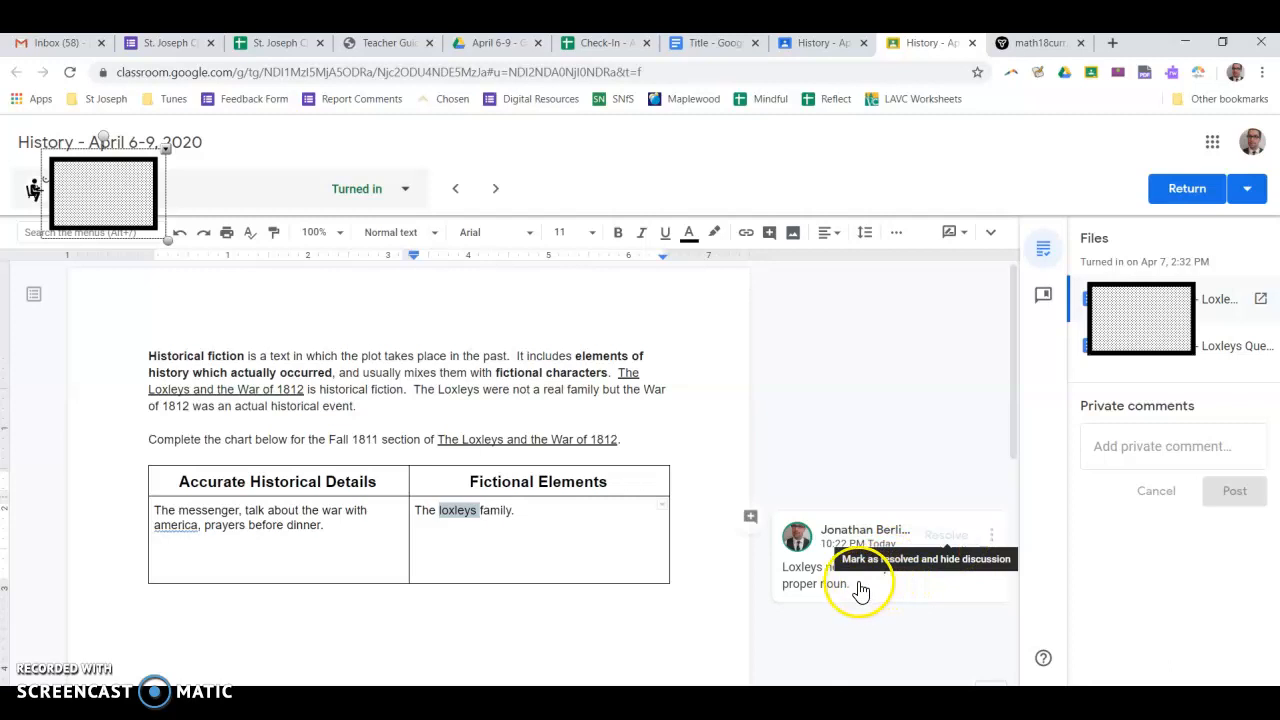
left_click(813, 587)
left_click(777, 630)
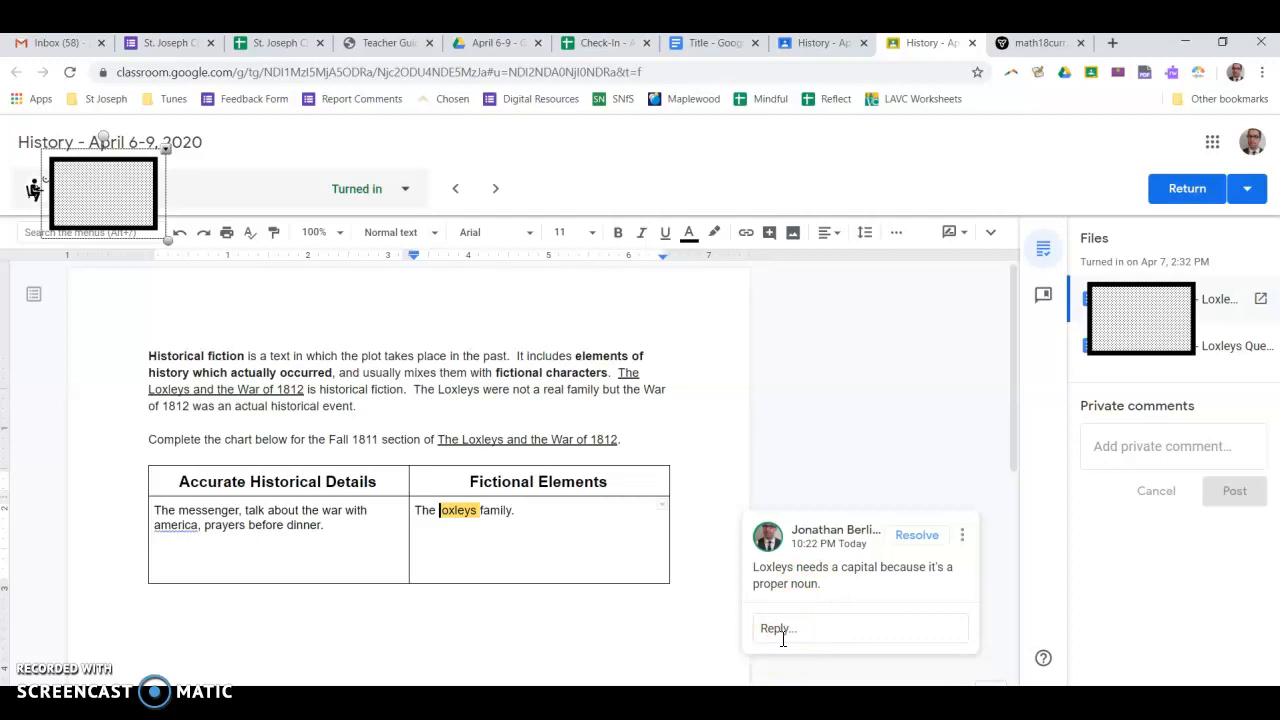
left_click(903, 535)
Write a private comment: "Student," then "You have done this well. You need to continue to do that. Watch out for those." and the teacher's sign-off
left_click(1134, 452)
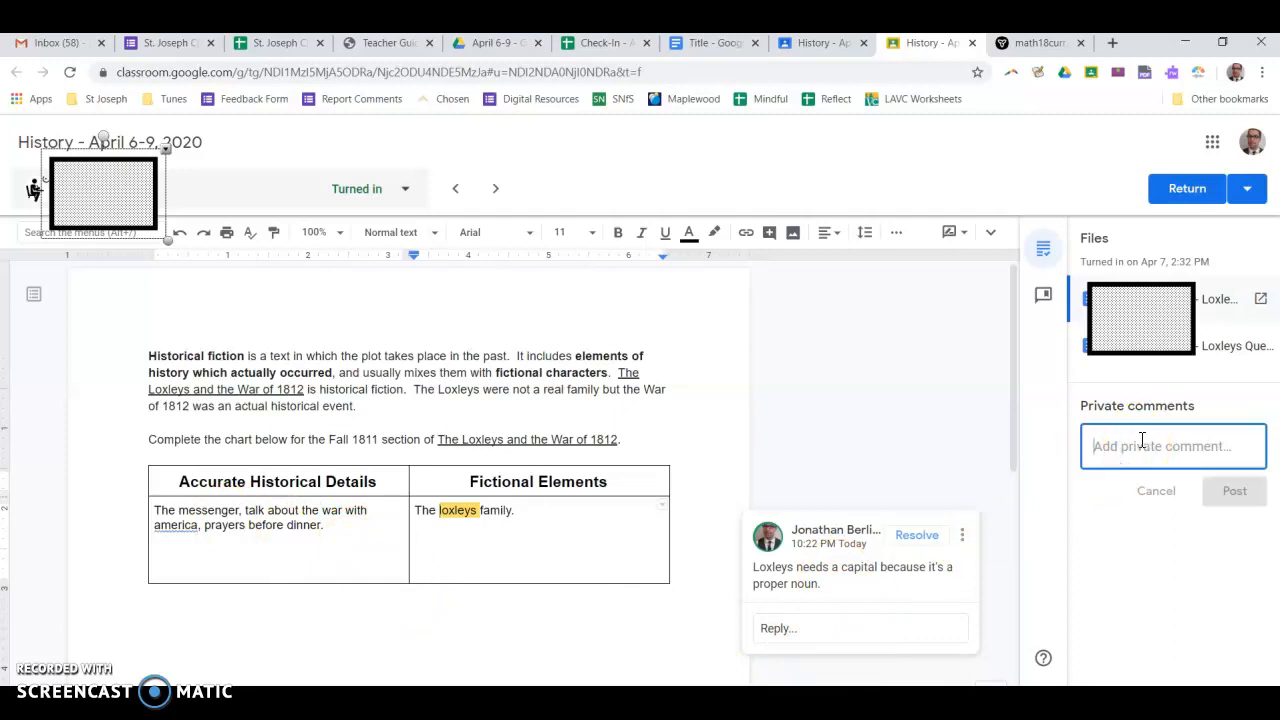
type("Student")
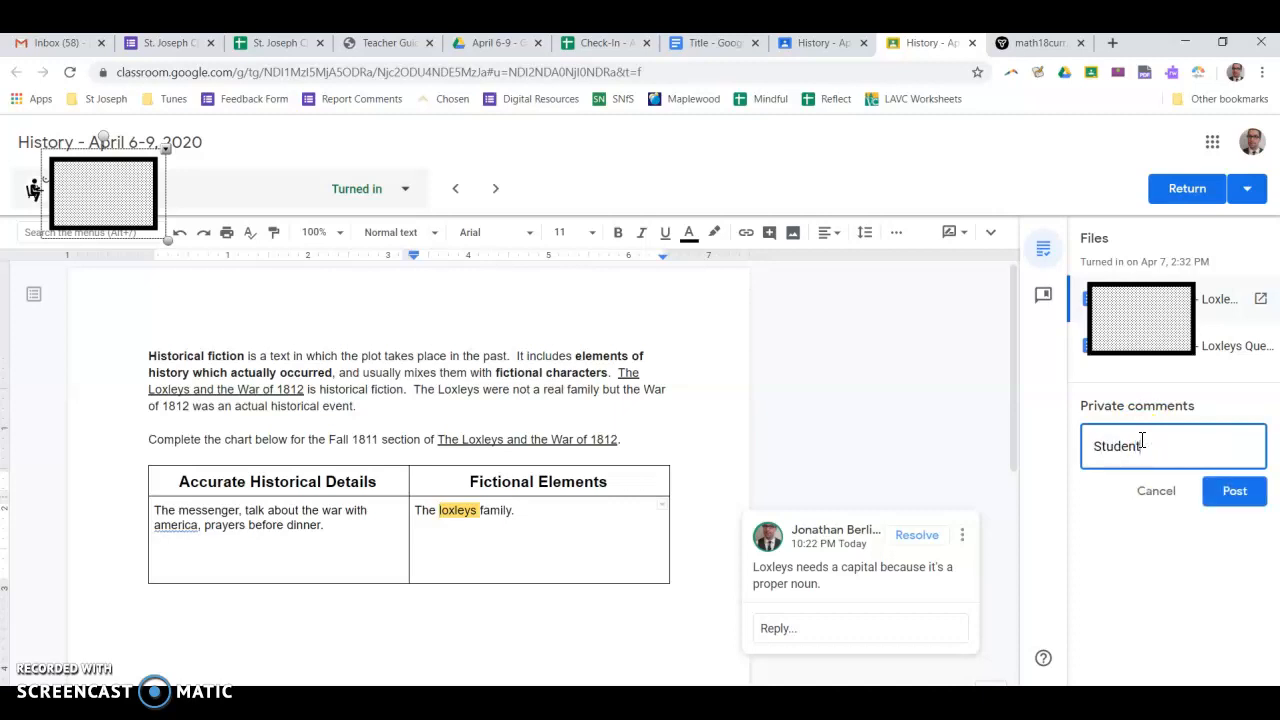
key("Return")
key("Return")
type("You h")
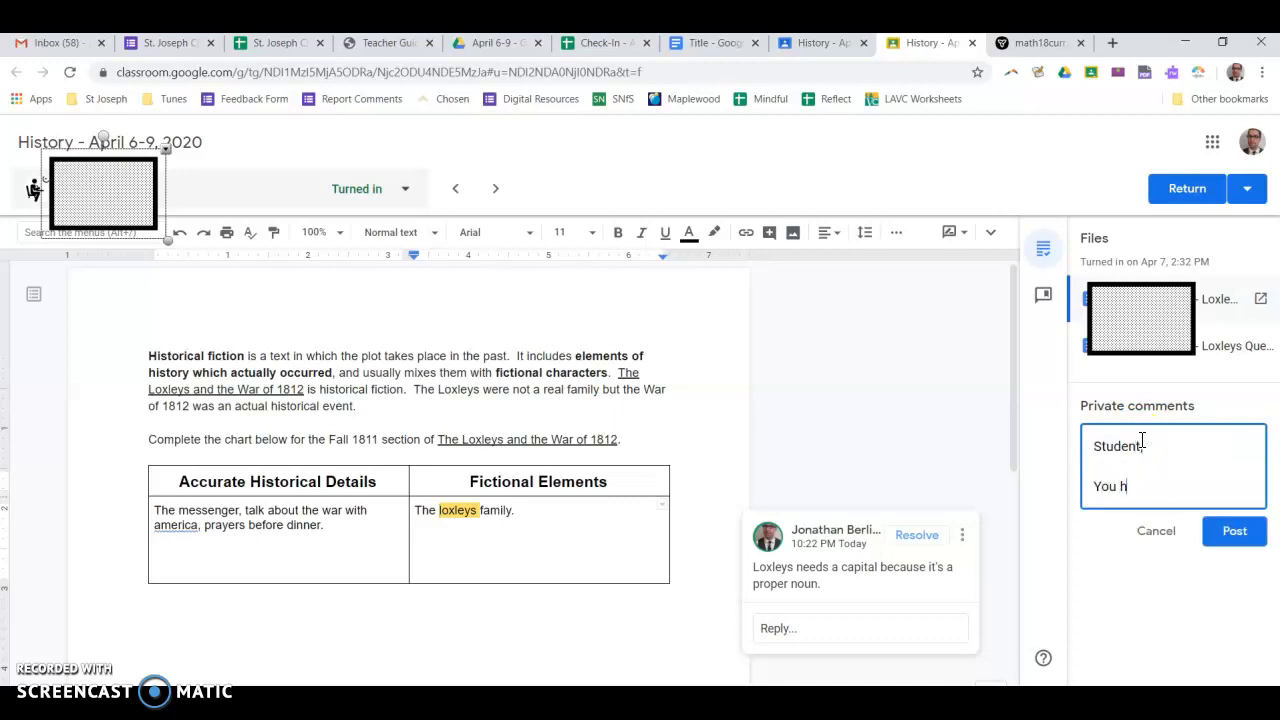
type("ave done this well. You need")
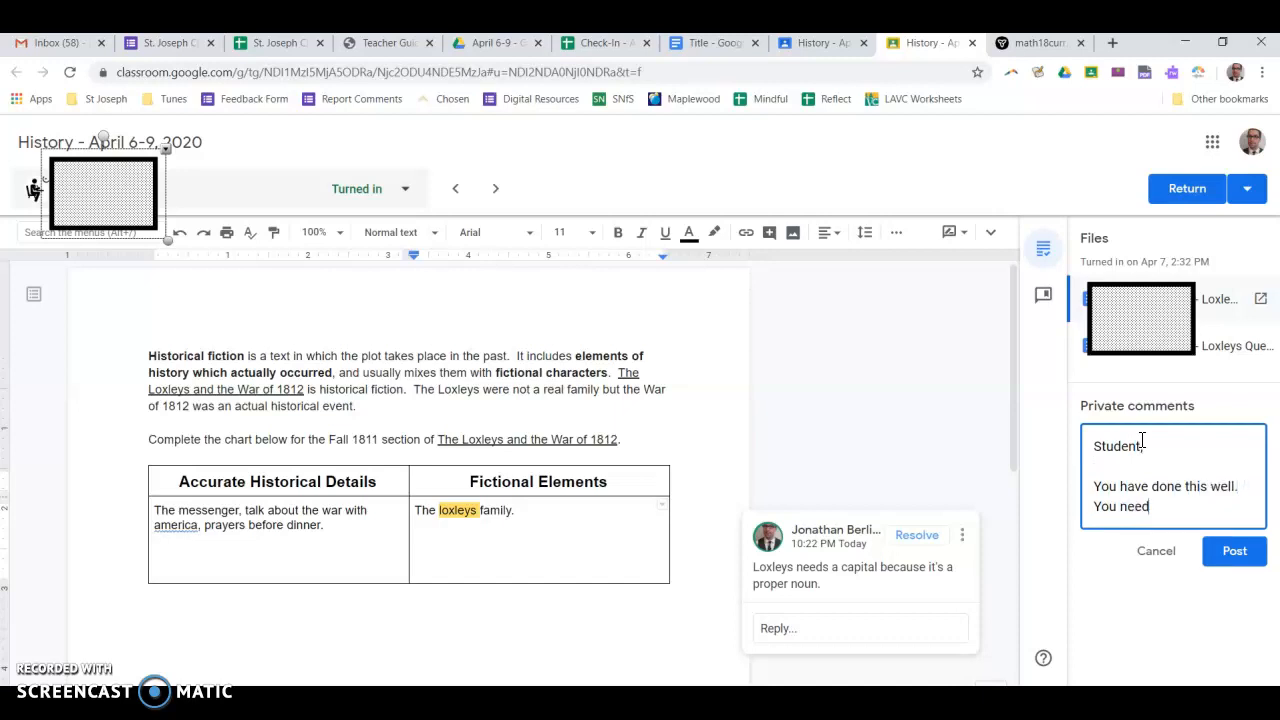
type(" to continue to do that.  Watch out for those.")
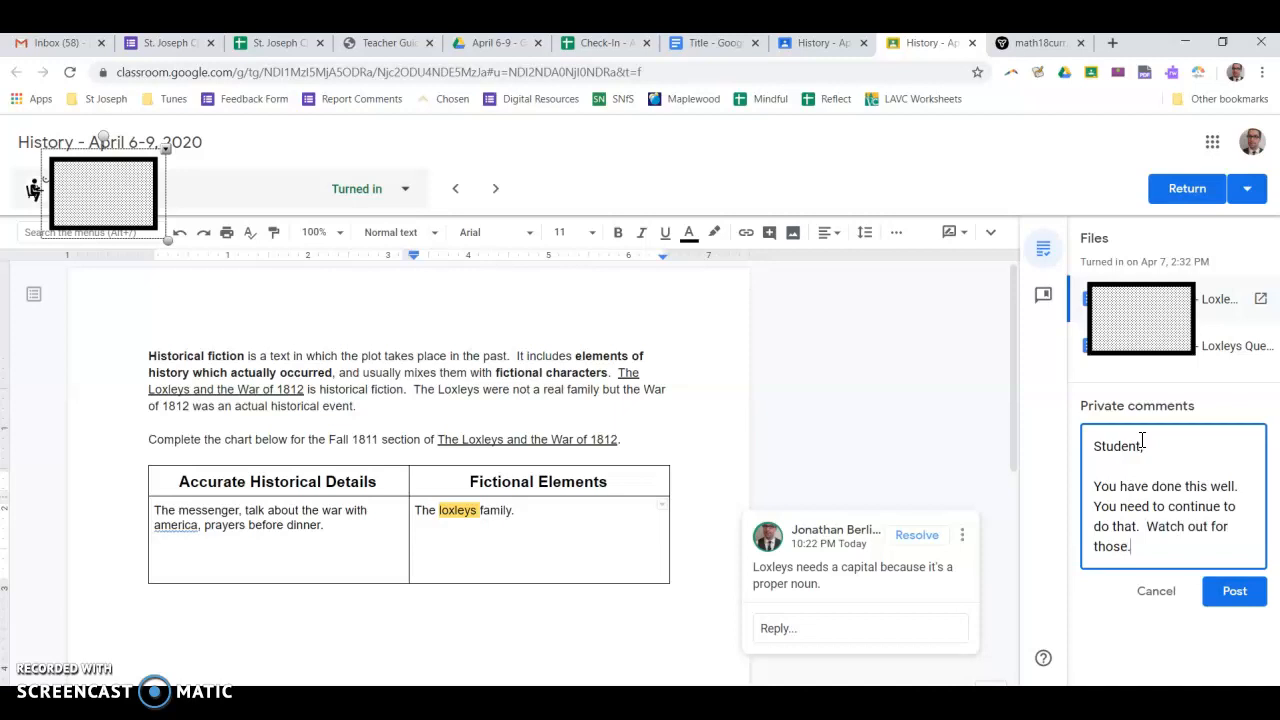
key("Return")
key("Return")
type("Mr. B.")
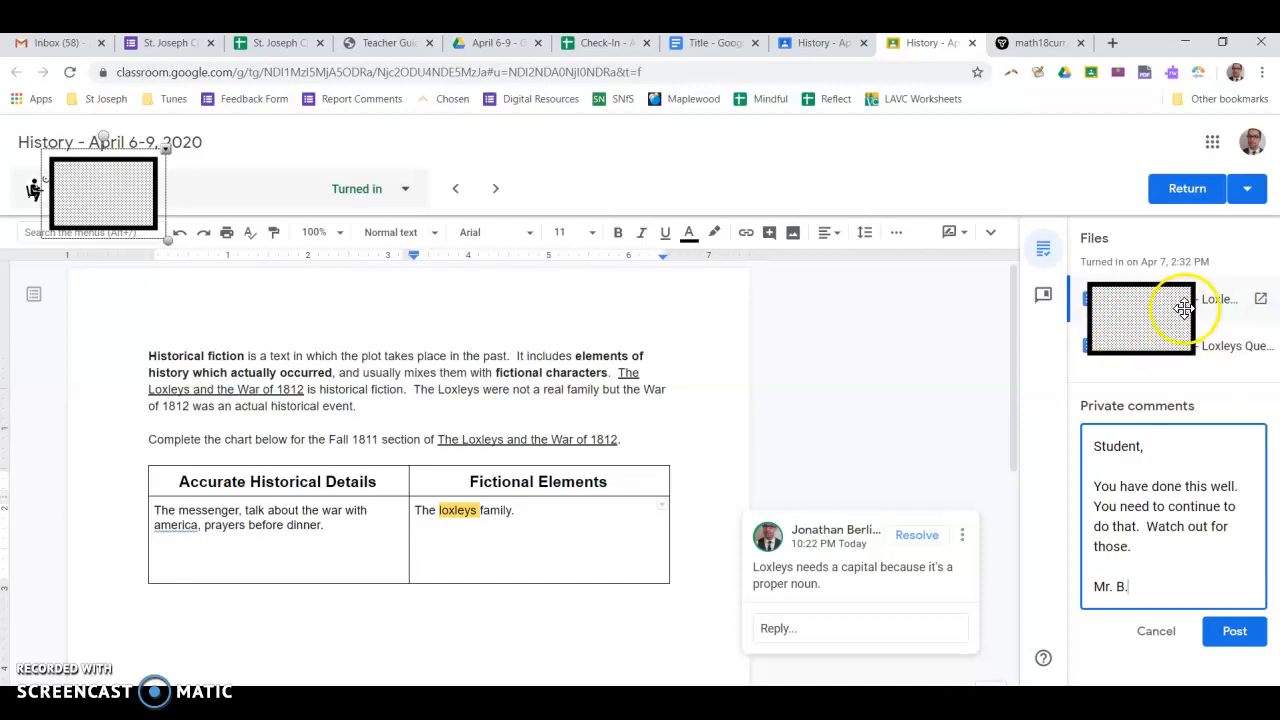
Open the student's second attached file, the Loxleys Questions document
left_click(1227, 356)
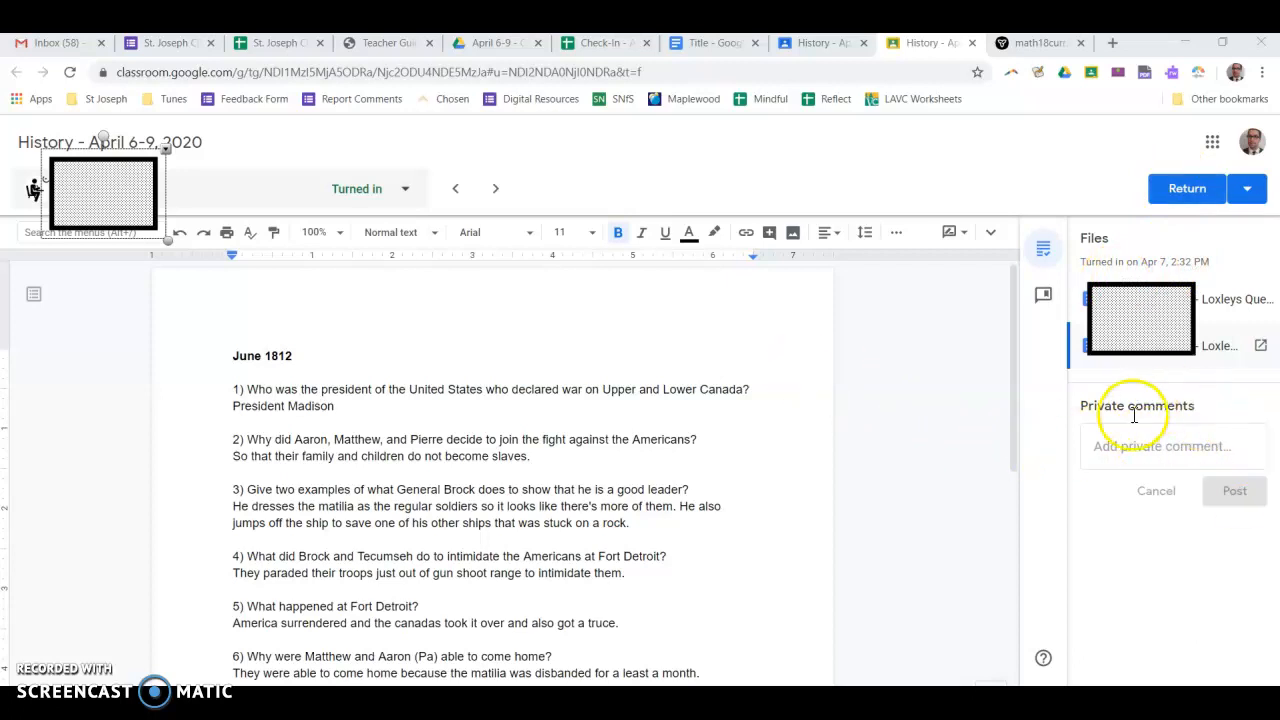
left_click(1210, 467)
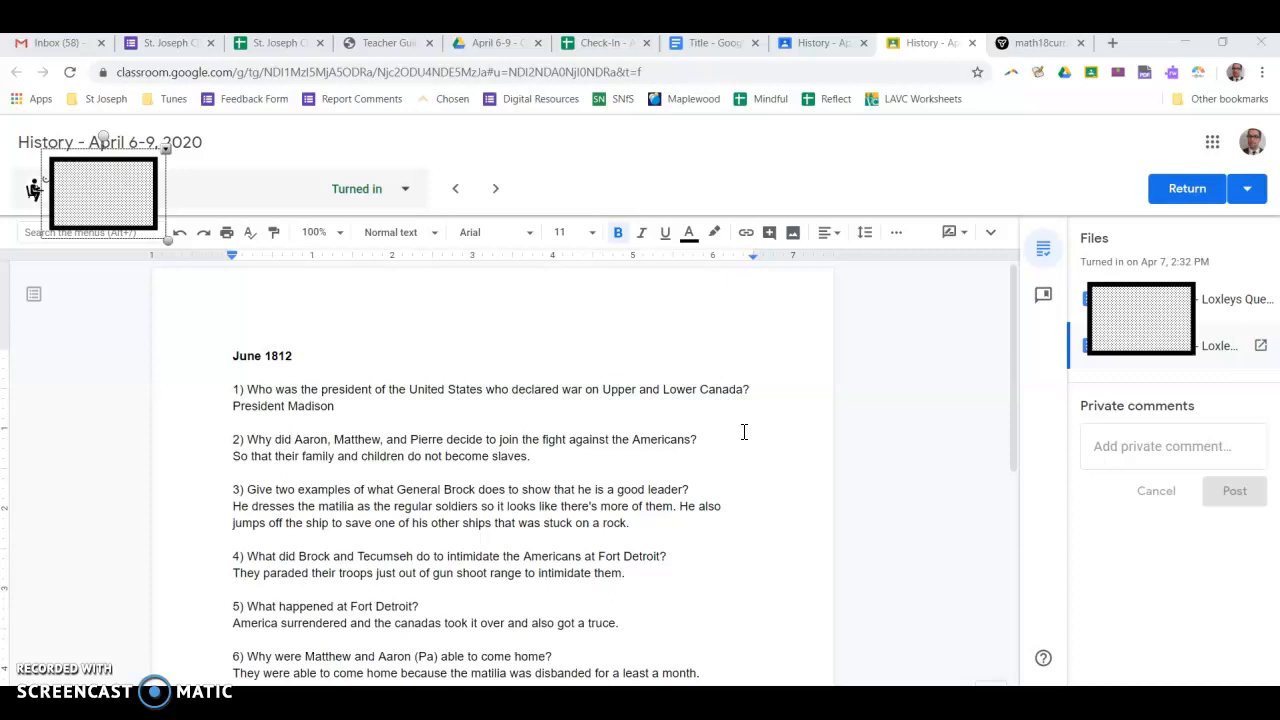
Switch to the History student work tab, open the class's Classwork page and browse the History - War of 1812 assignments
left_click(843, 52)
left_click(794, 314)
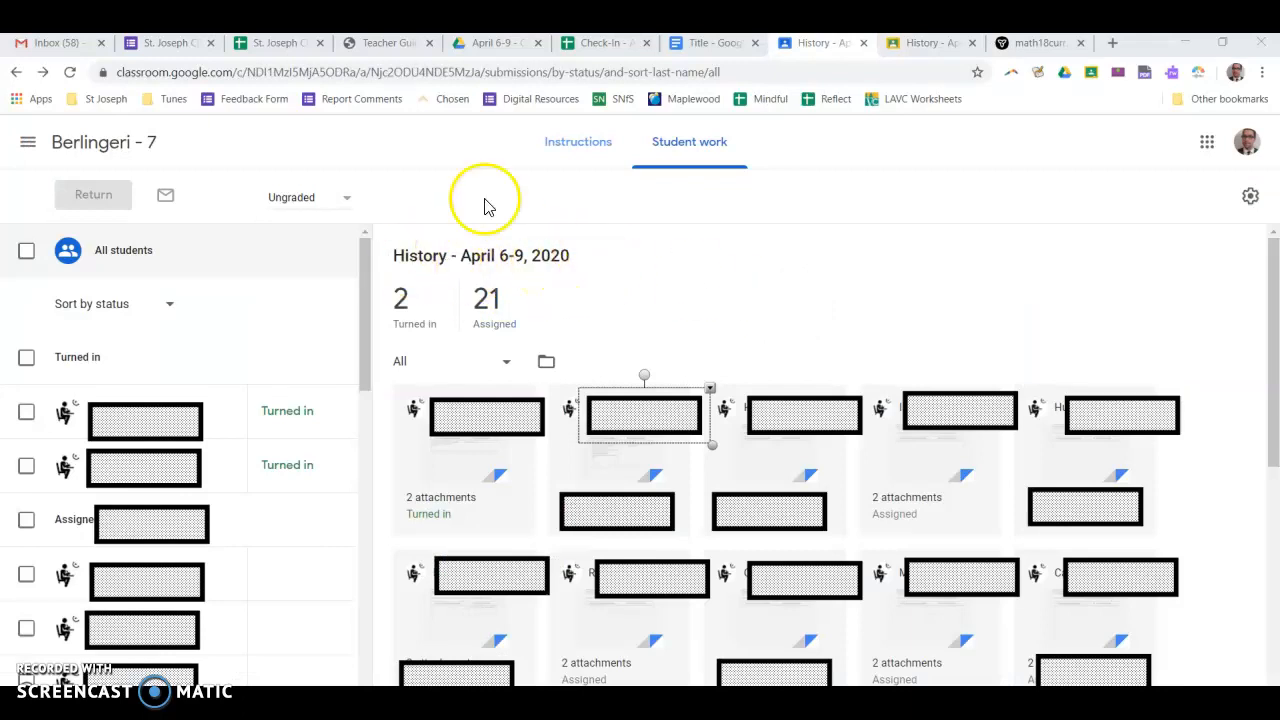
left_click(103, 147)
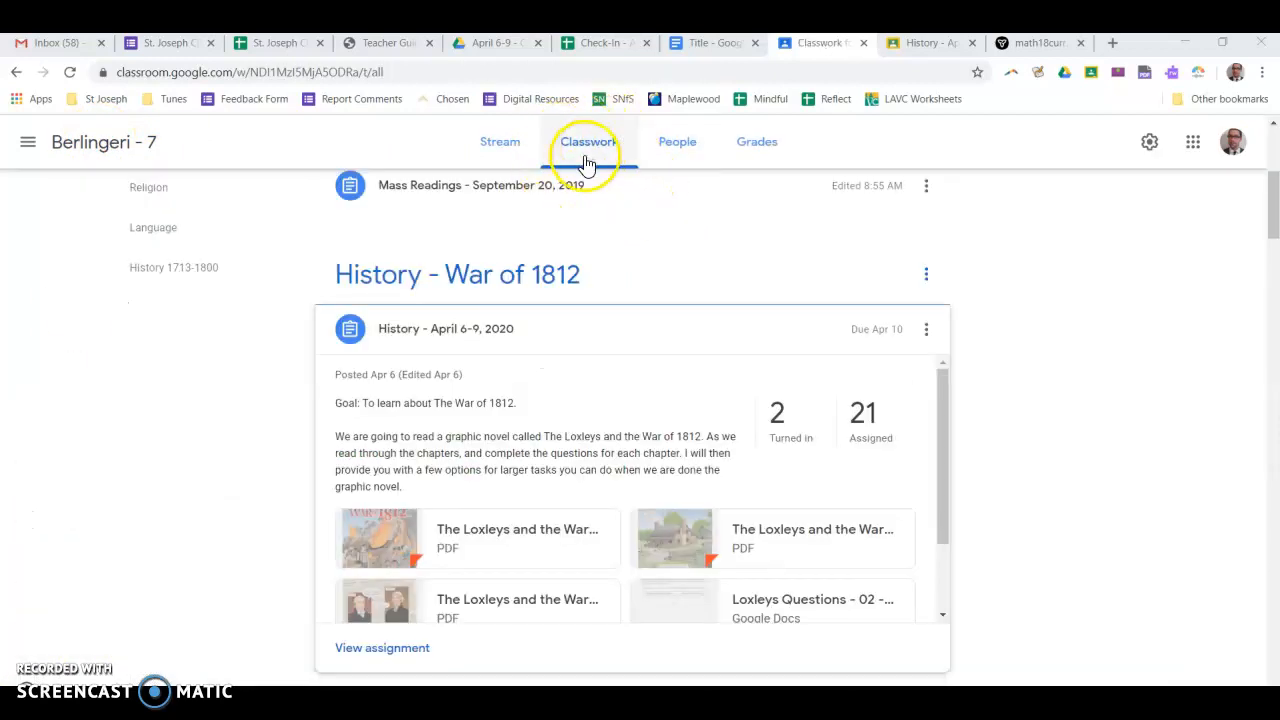
scroll(668, 318, "down", 1)
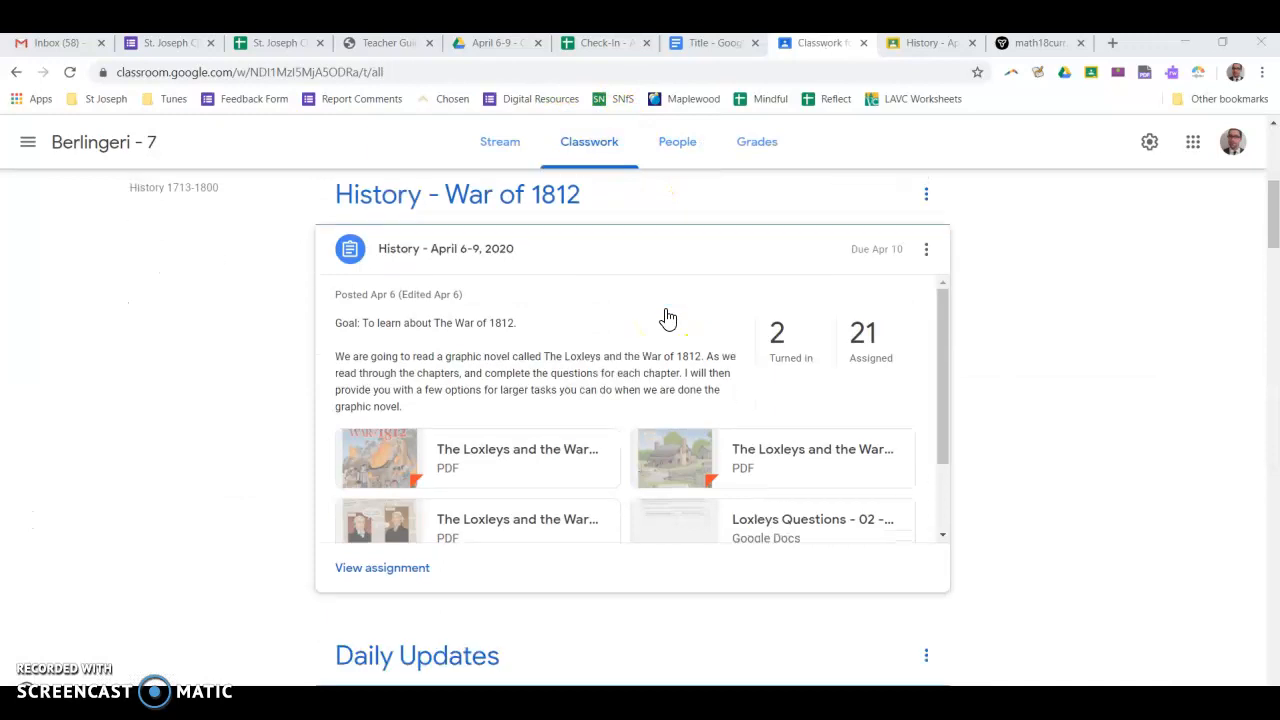
scroll(668, 318, "down", 3)
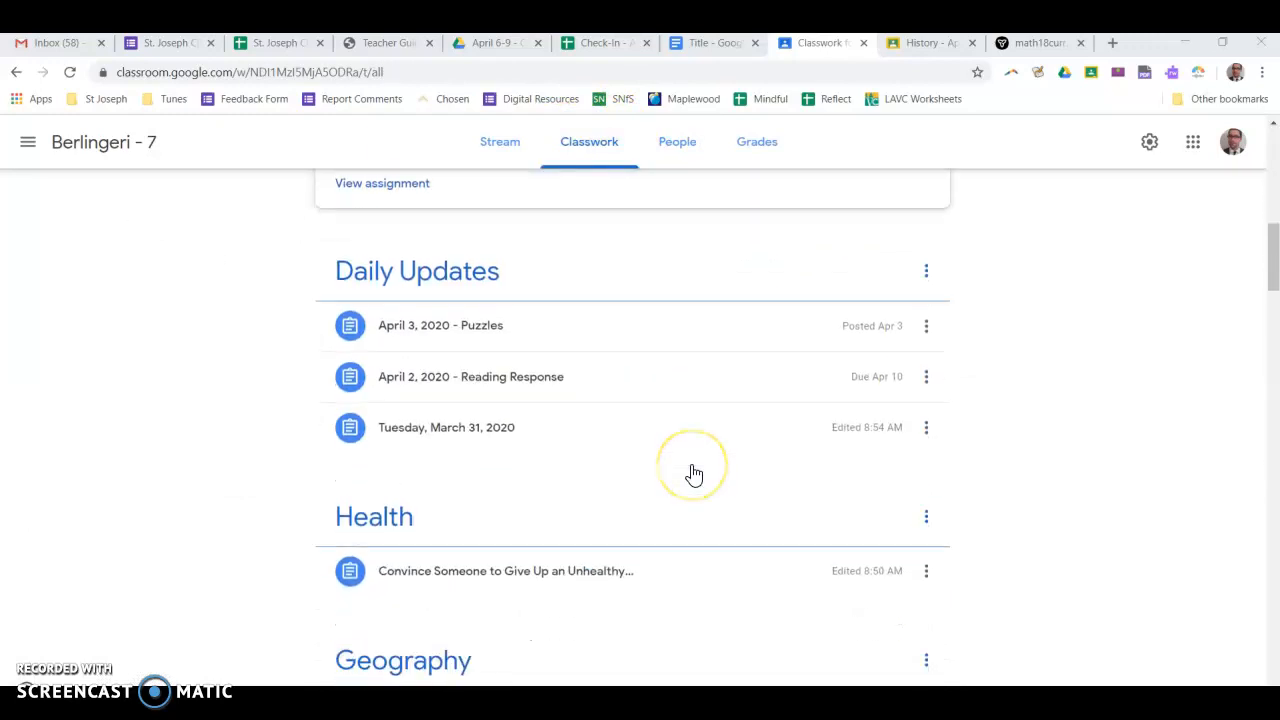
scroll(694, 474, "up", 4)
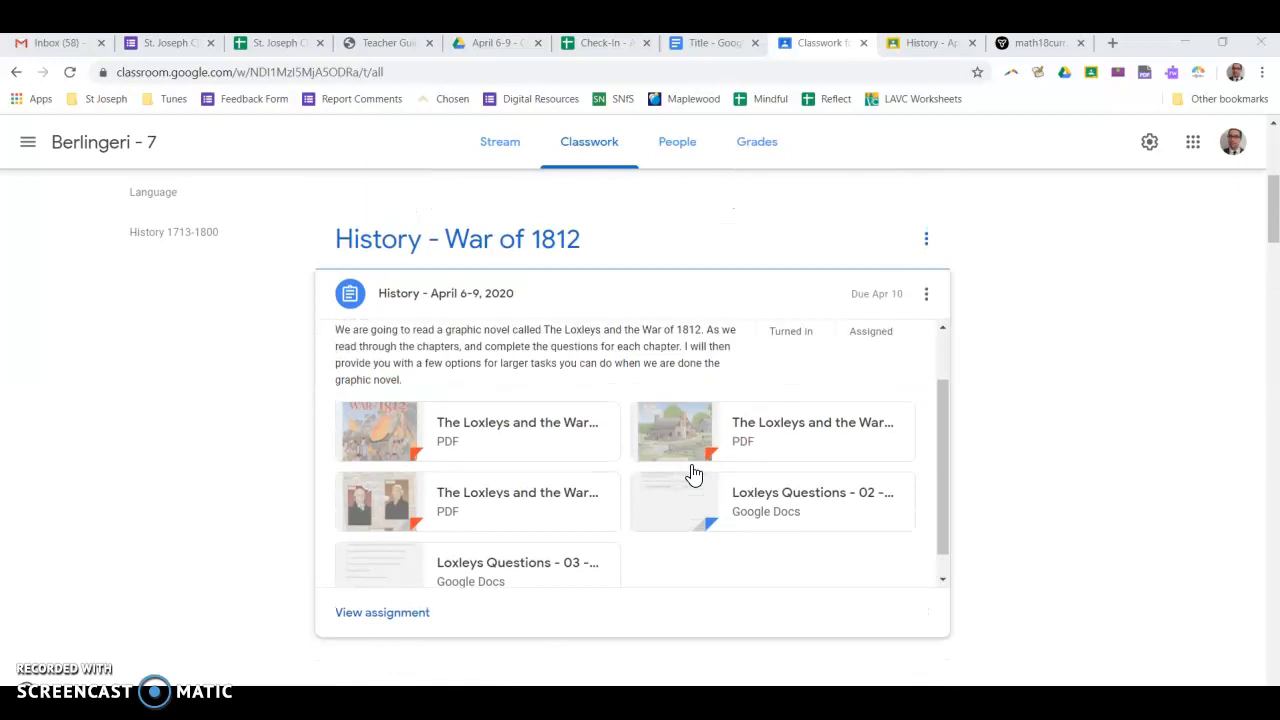
scroll(990, 265, "up", 1)
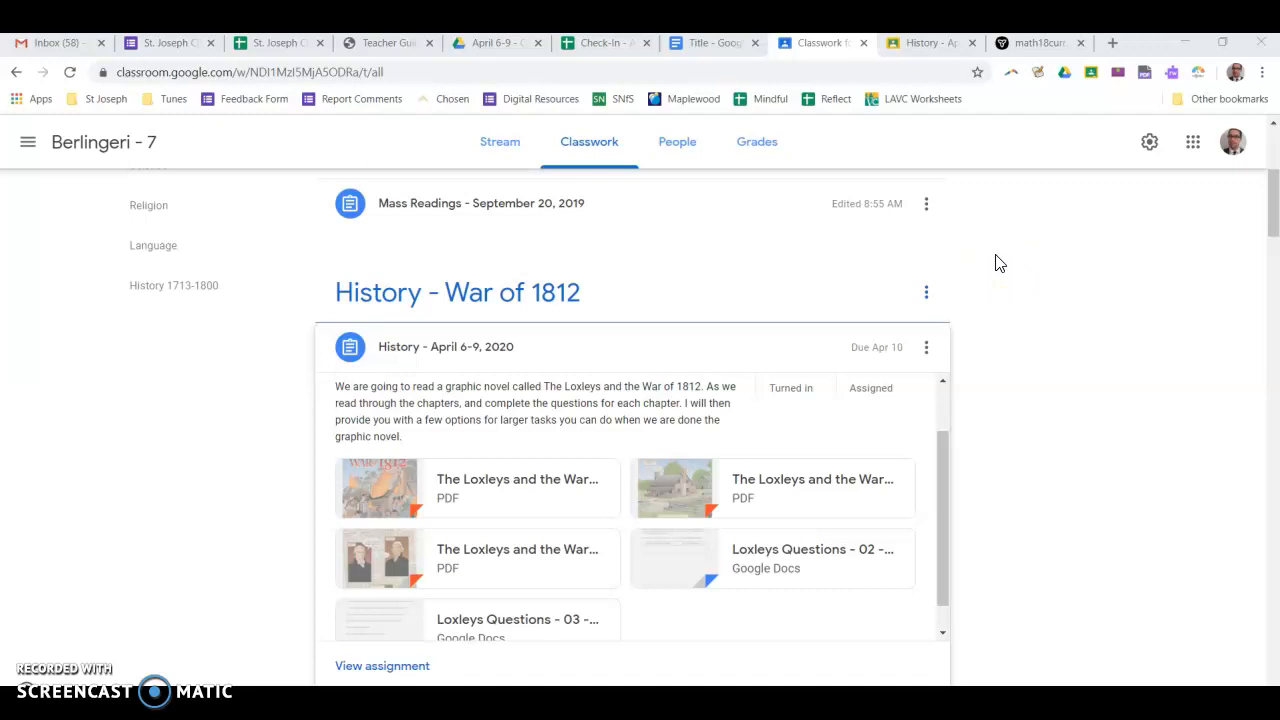
From the class stream, open all upcoming work in the To-do review list and select Religious Education - April 6-9
left_click(496, 150)
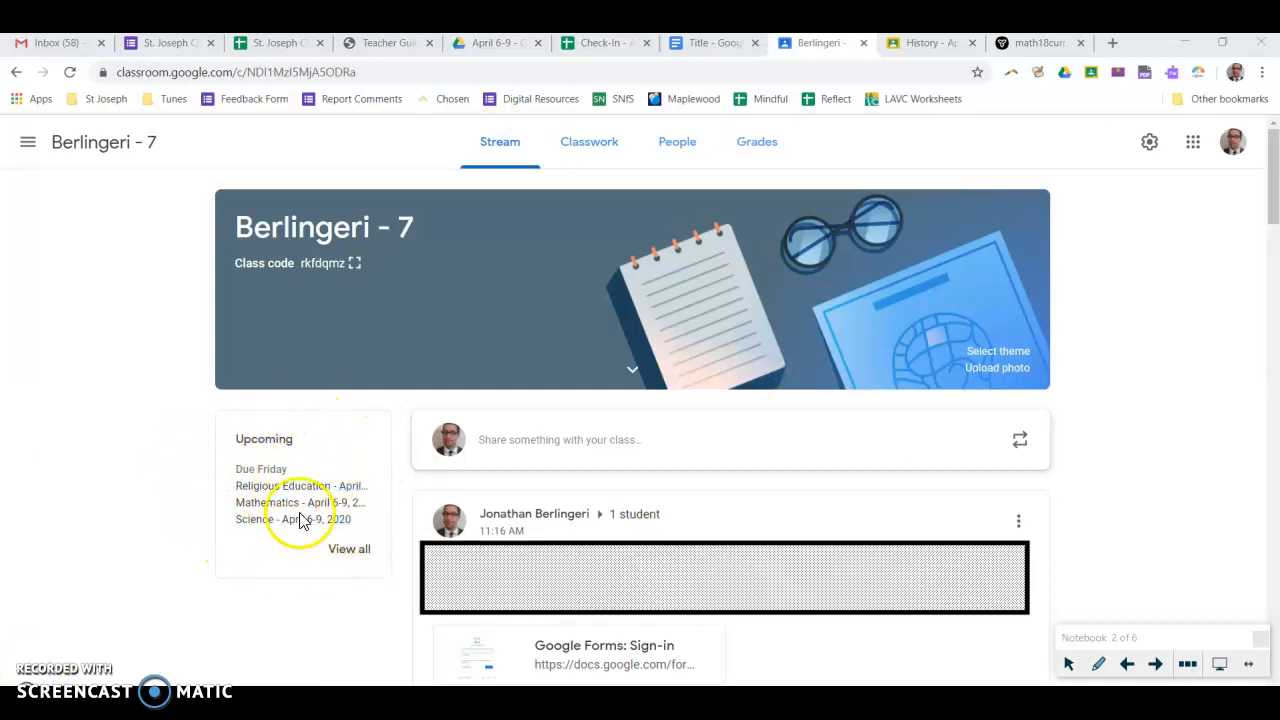
left_click(356, 553)
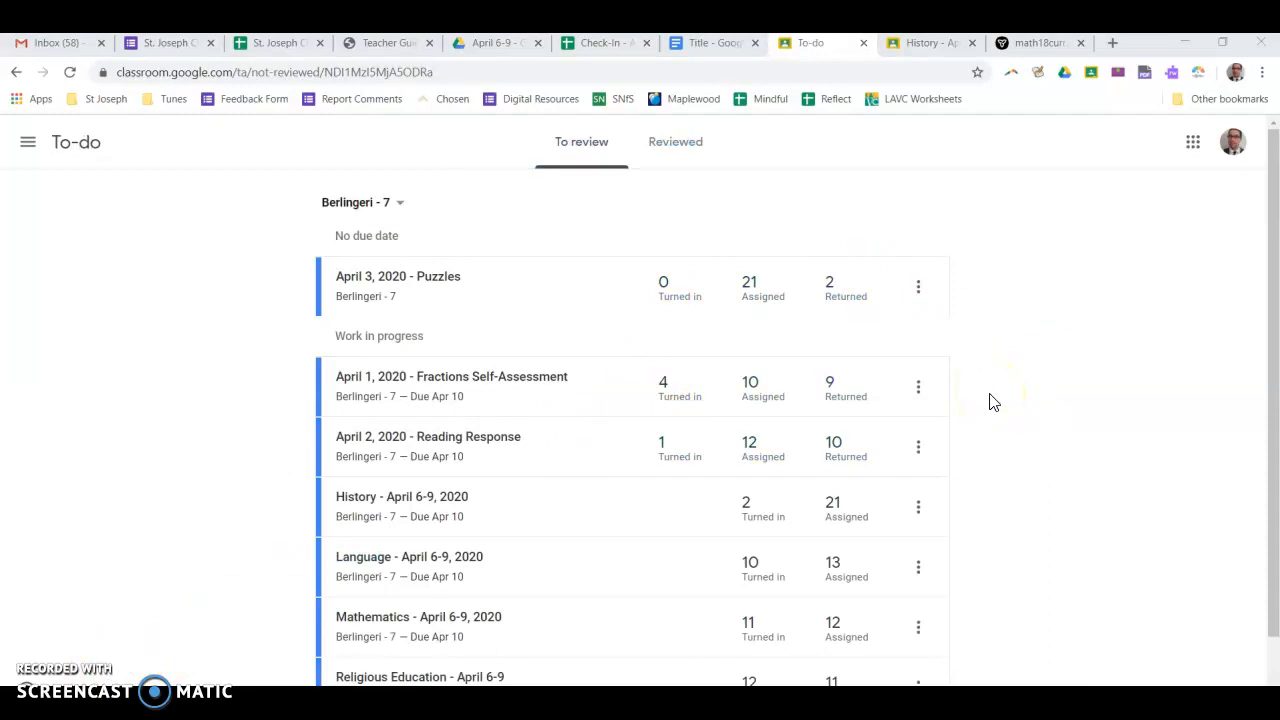
scroll(945, 320, "down", 1)
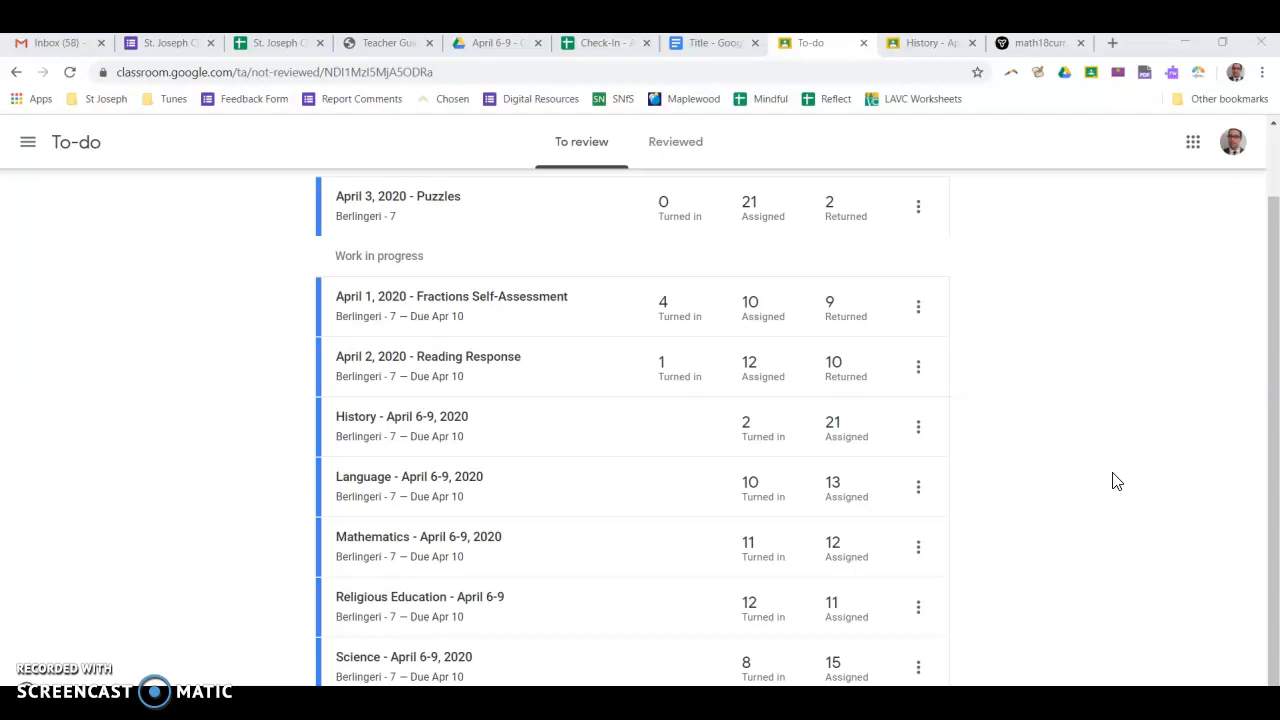
left_click(486, 600)
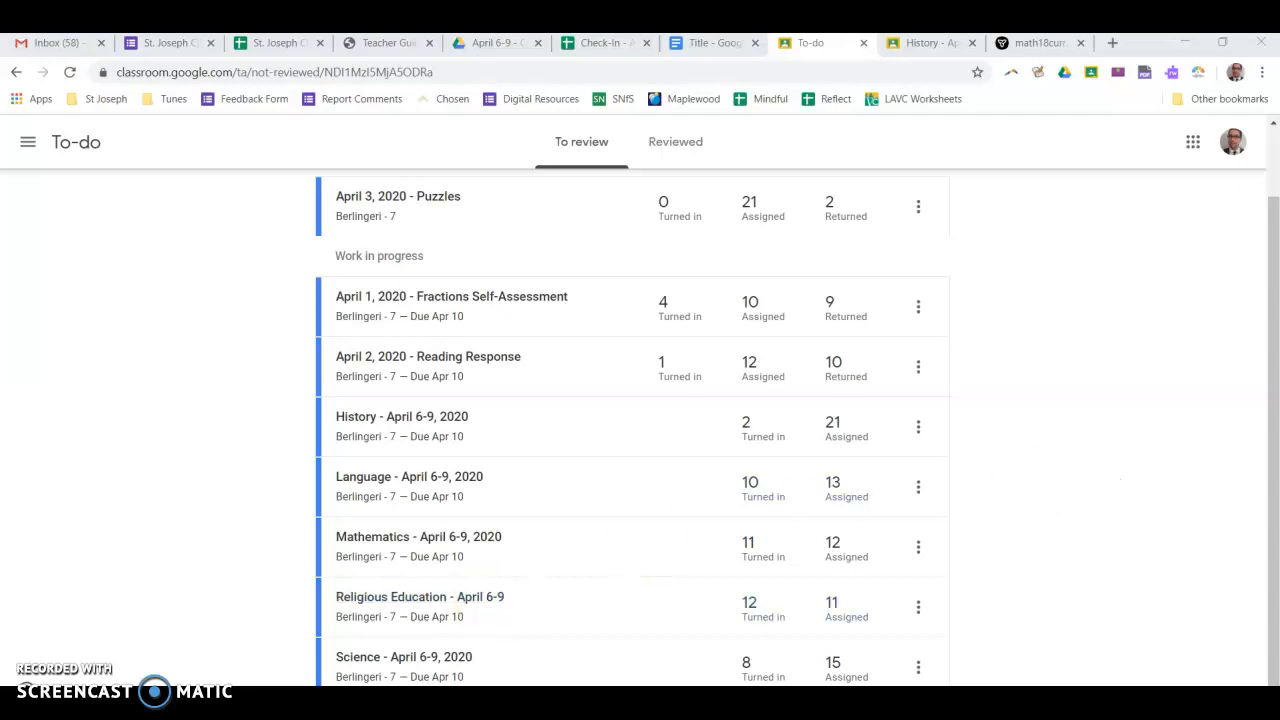